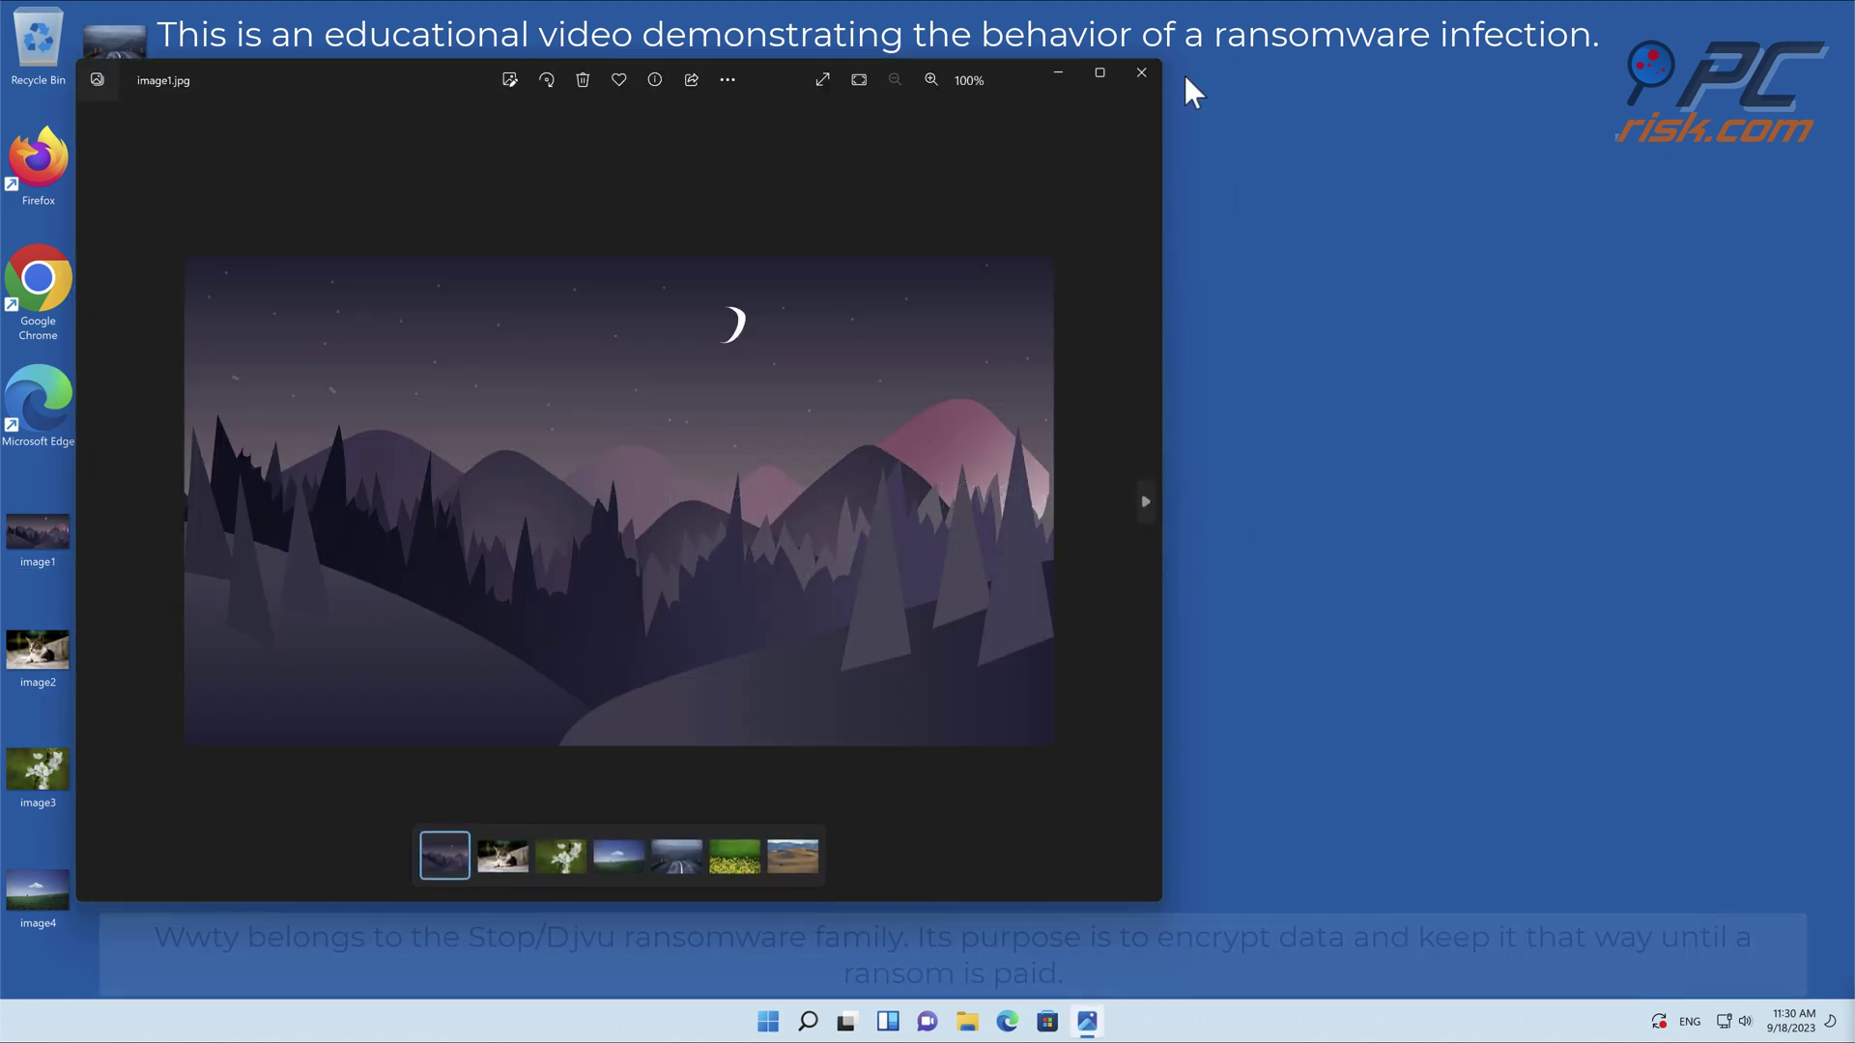
- Close the Photos viewer showing the mountain landscape, returning to the desktop
{"action": "left_click", "coordinate": [1142, 72]}
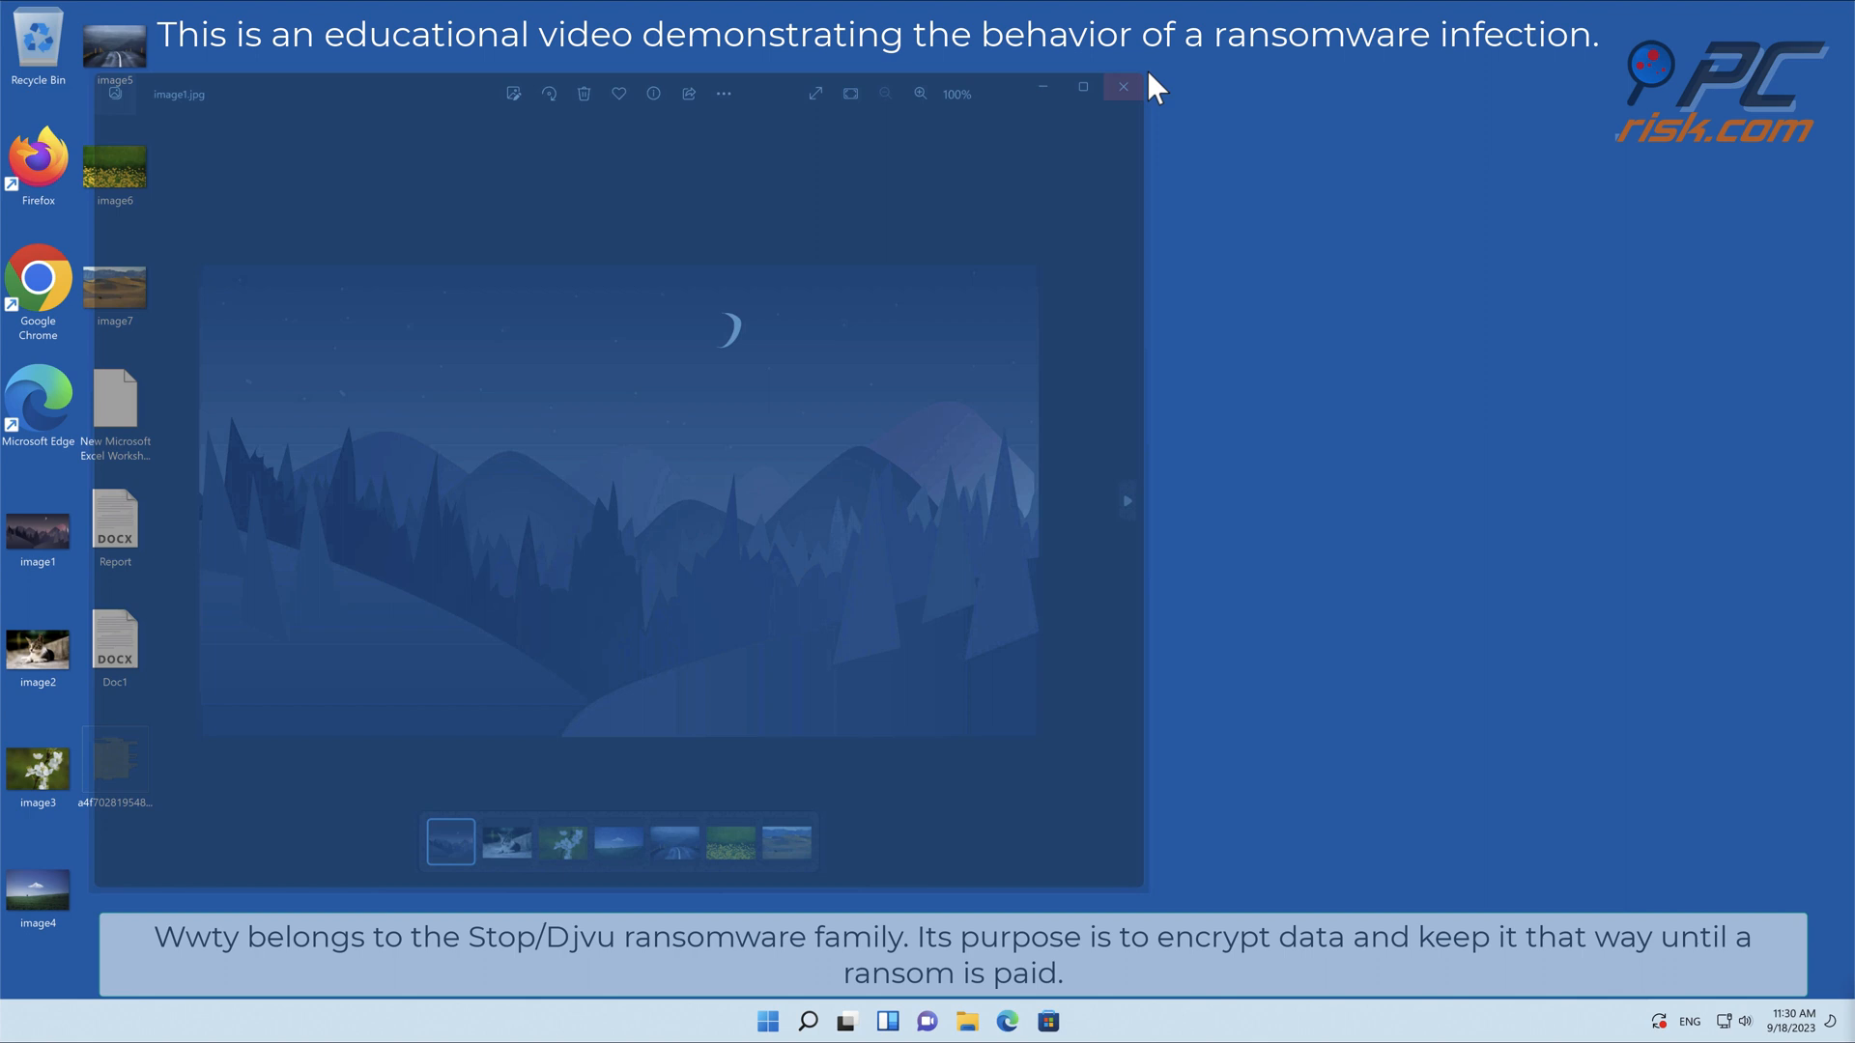
- Run the long-named ransomware executable as administrator and approve the UAC prompt
{"action": "right_click", "coordinate": [133, 764]}
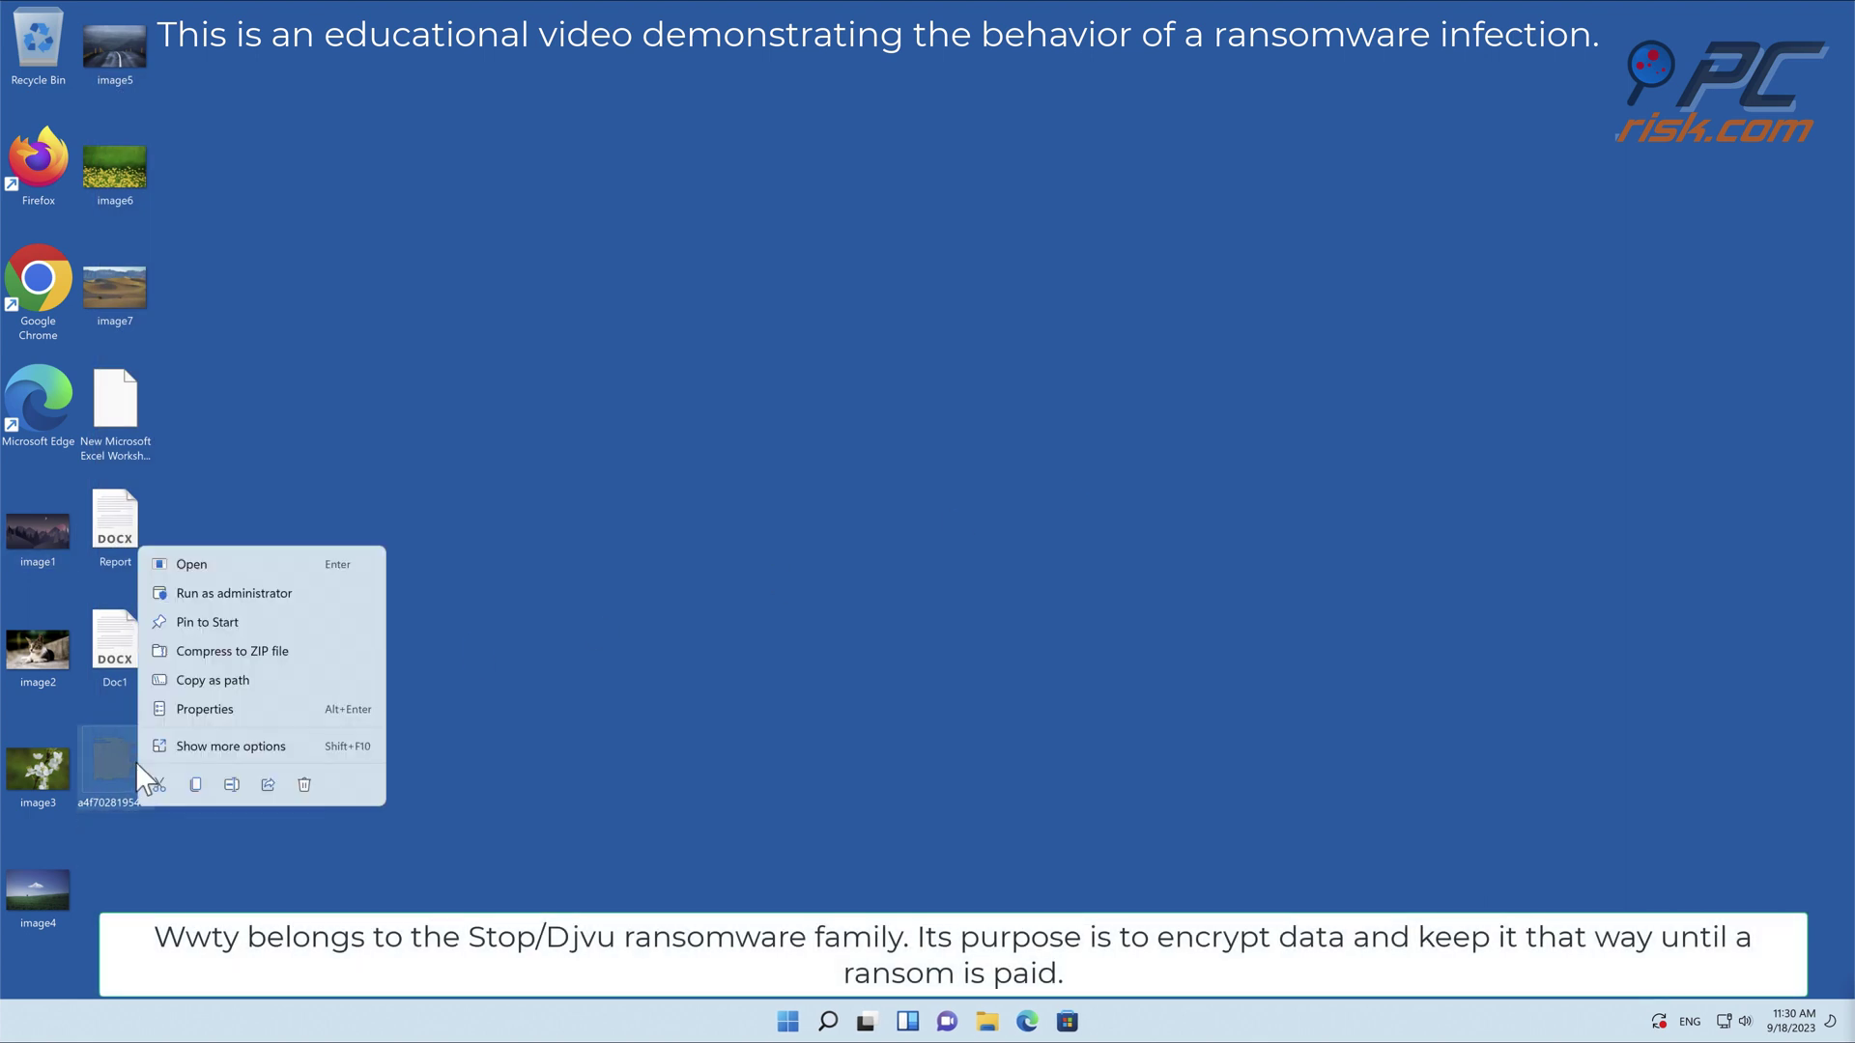
{"action": "left_click", "coordinate": [266, 591]}
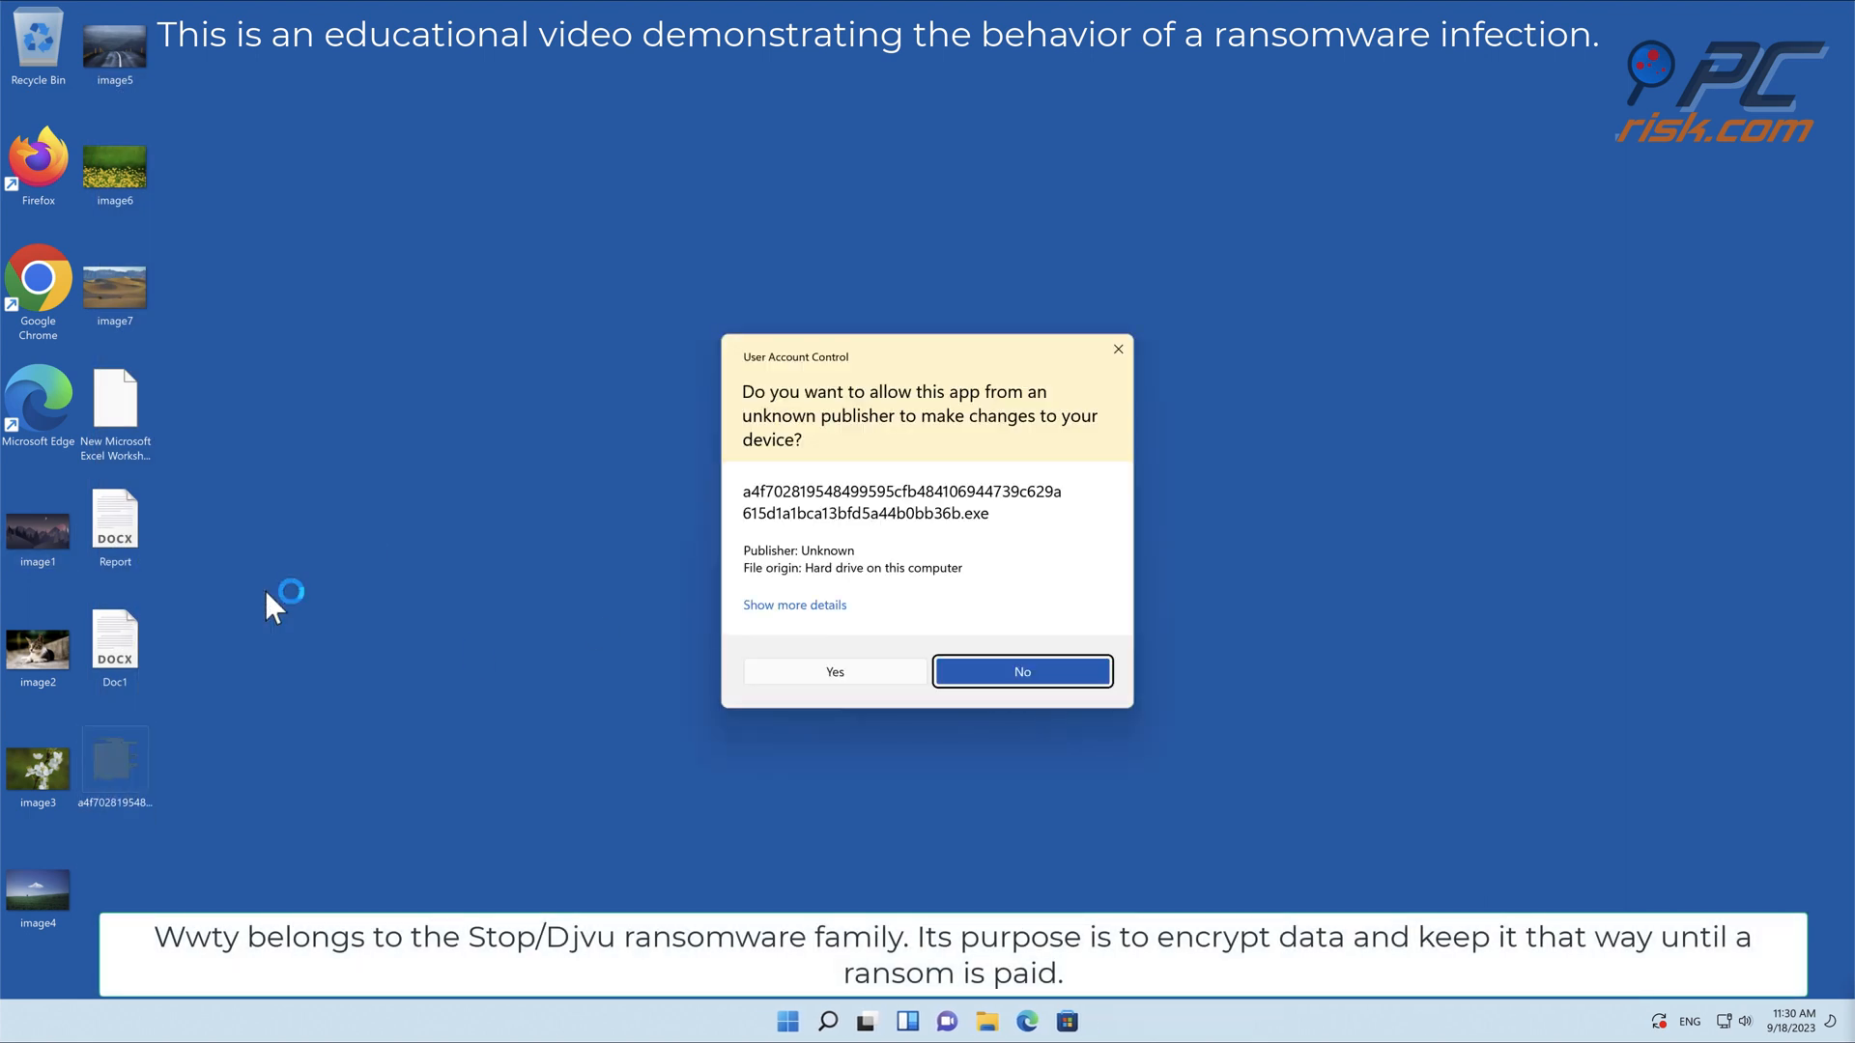
{"action": "left_click", "coordinate": [836, 672]}
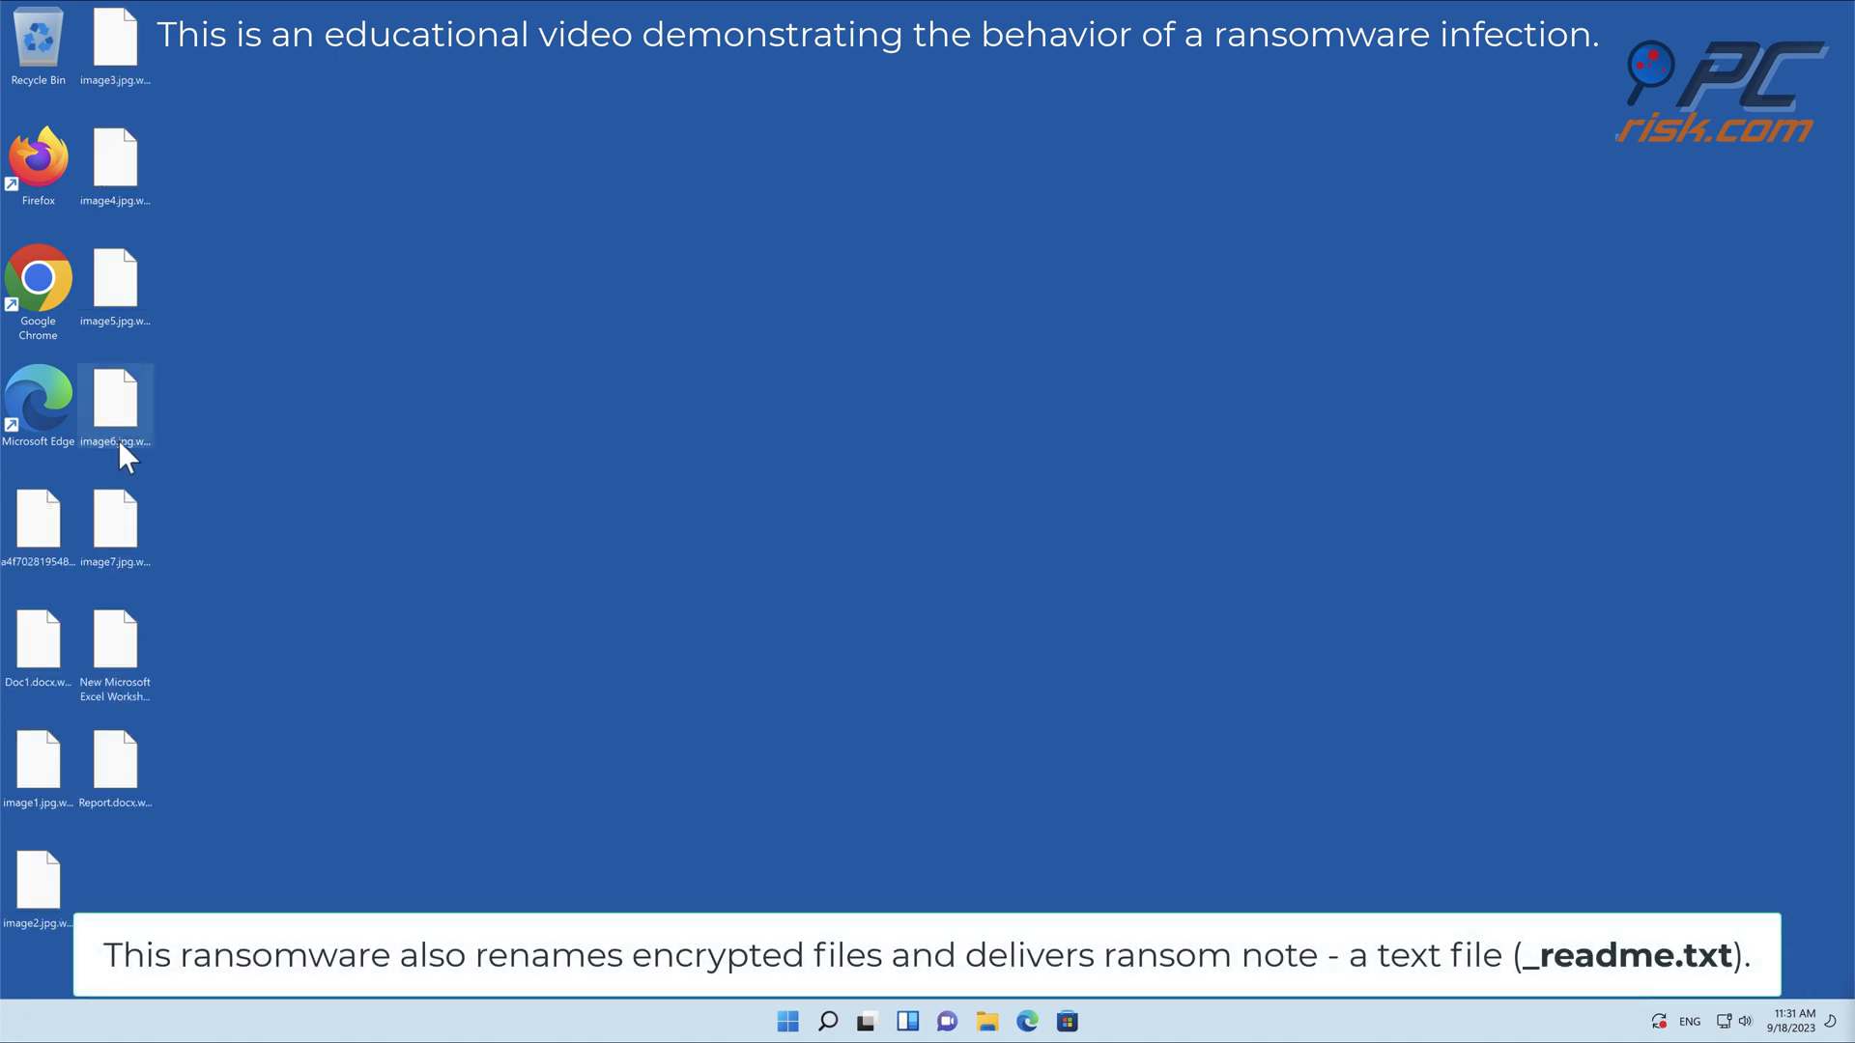
- Check the encrypted .wwty desktop files, which no longer open, selecting image6 and image5
{"action": "double_click", "coordinate": [42, 764]}
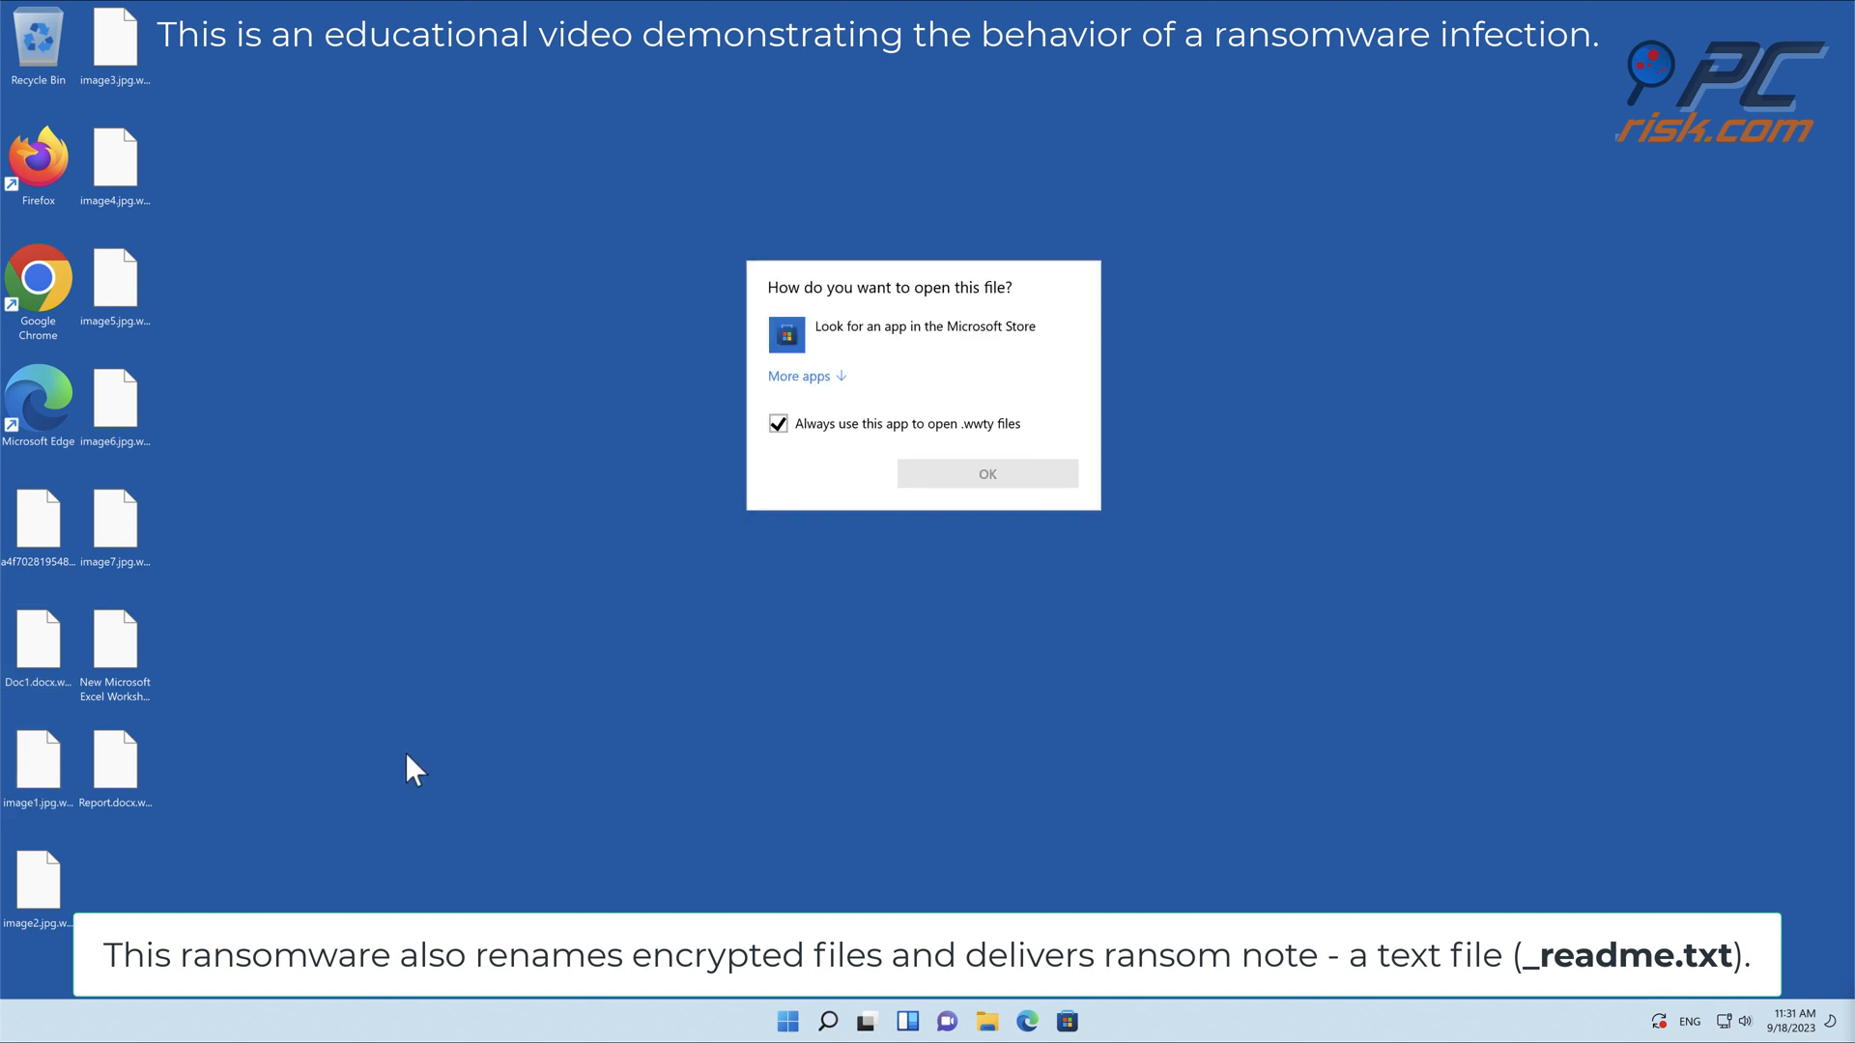
{"action": "left_click", "coordinate": [405, 753]}
{"action": "left_click", "coordinate": [115, 413]}
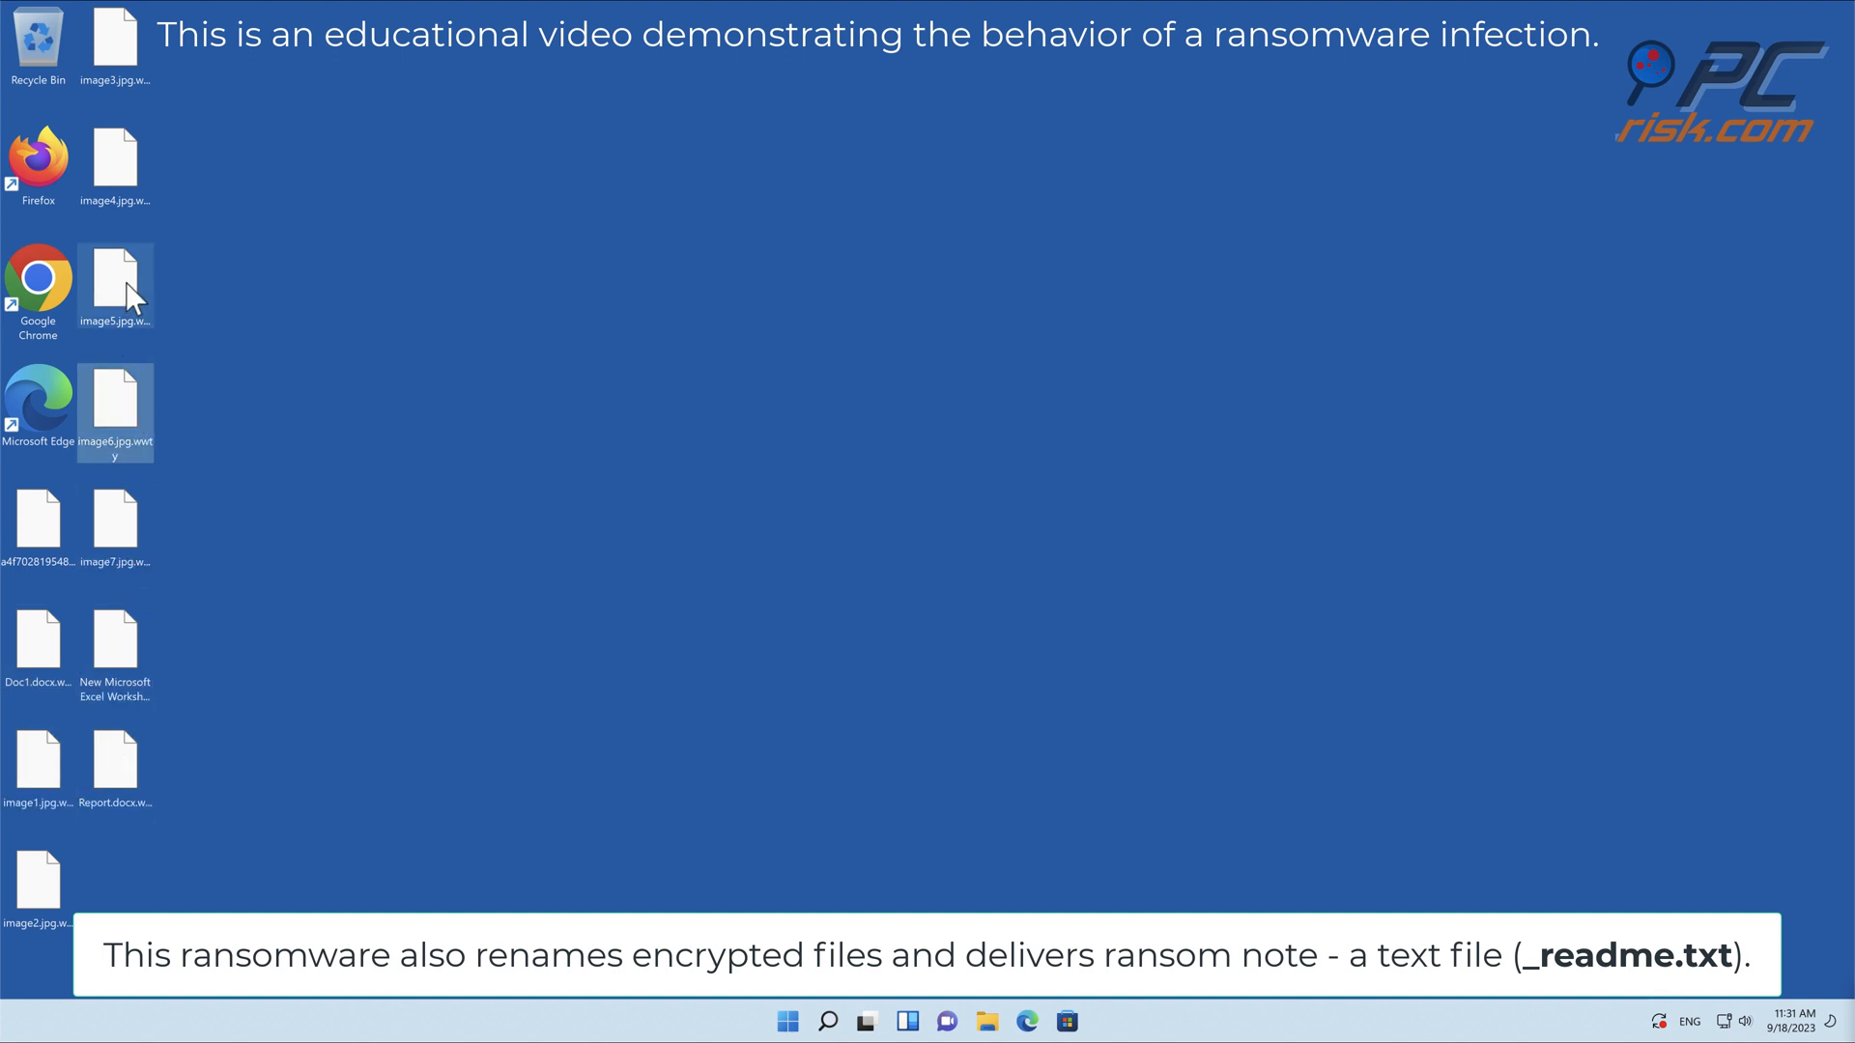
{"action": "left_click", "coordinate": [131, 298]}
- Navigate File Explorer to This PC > Local Disk (C:) > Users > the user's home folder
{"action": "left_click", "coordinate": [988, 1022]}
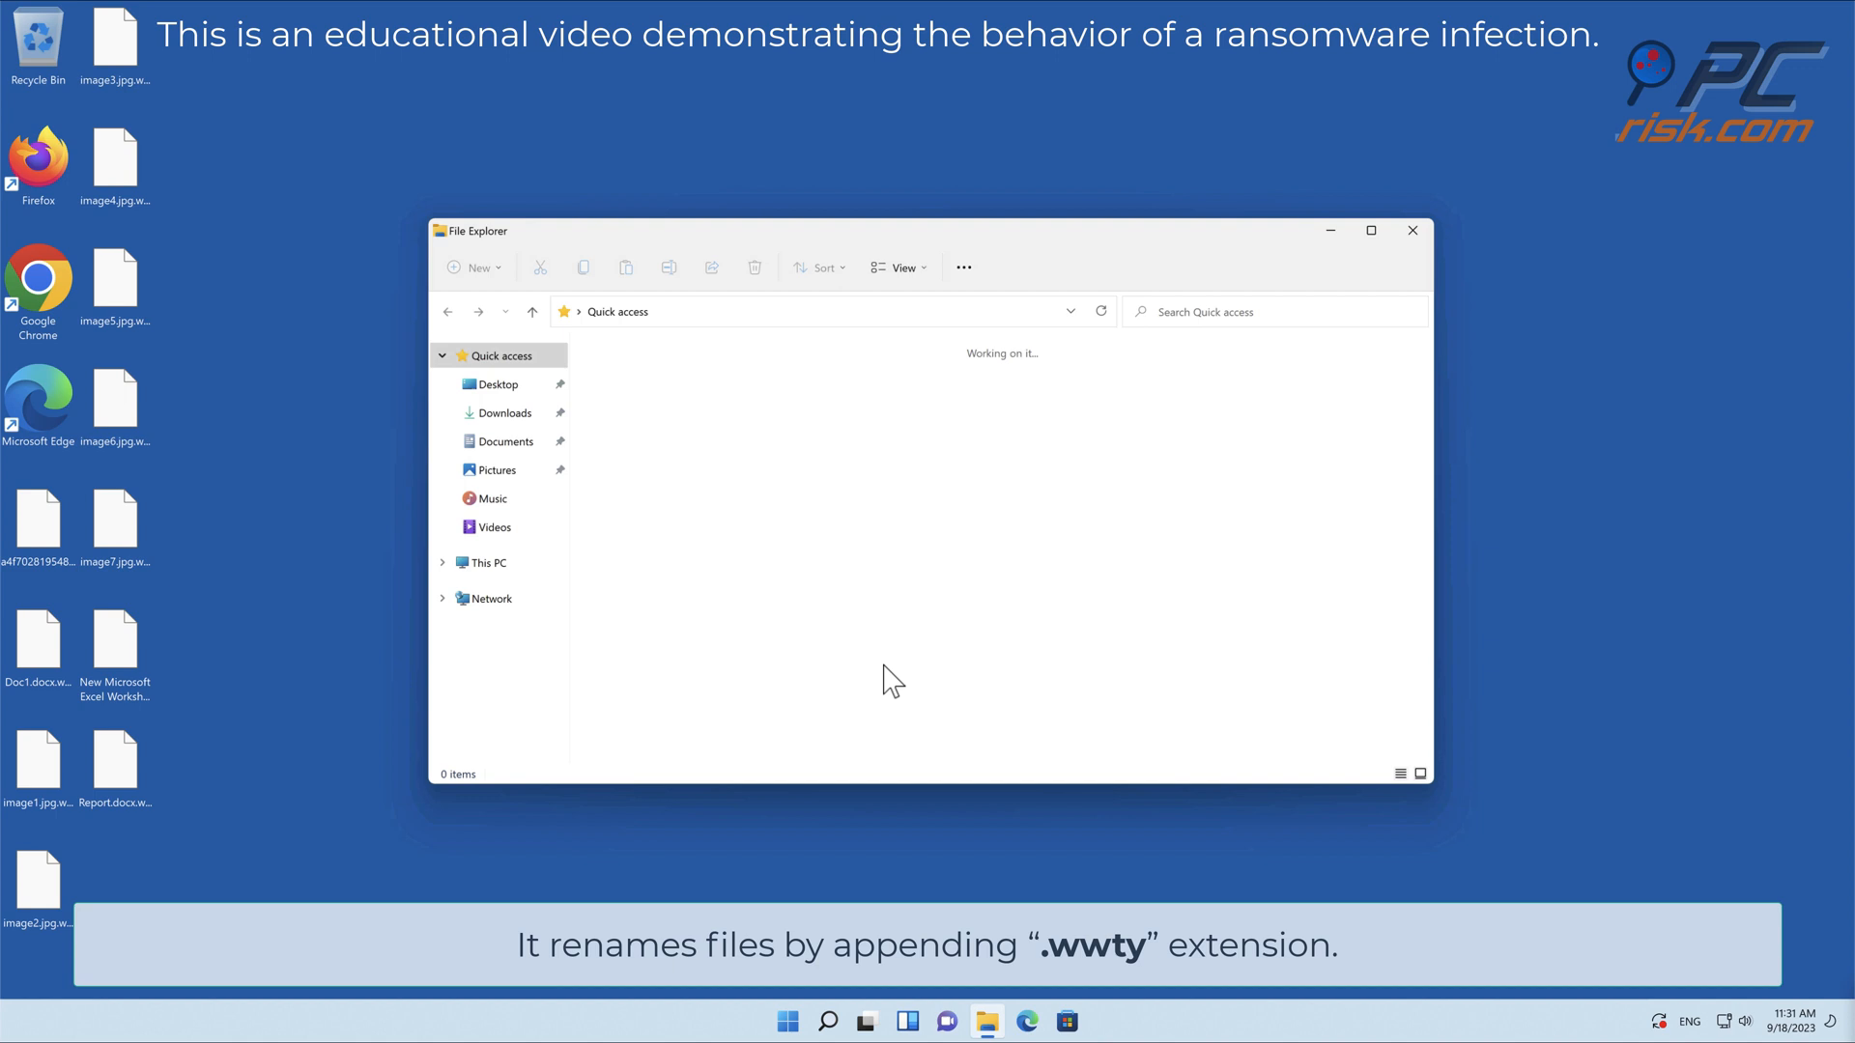
{"action": "left_click", "coordinate": [488, 563]}
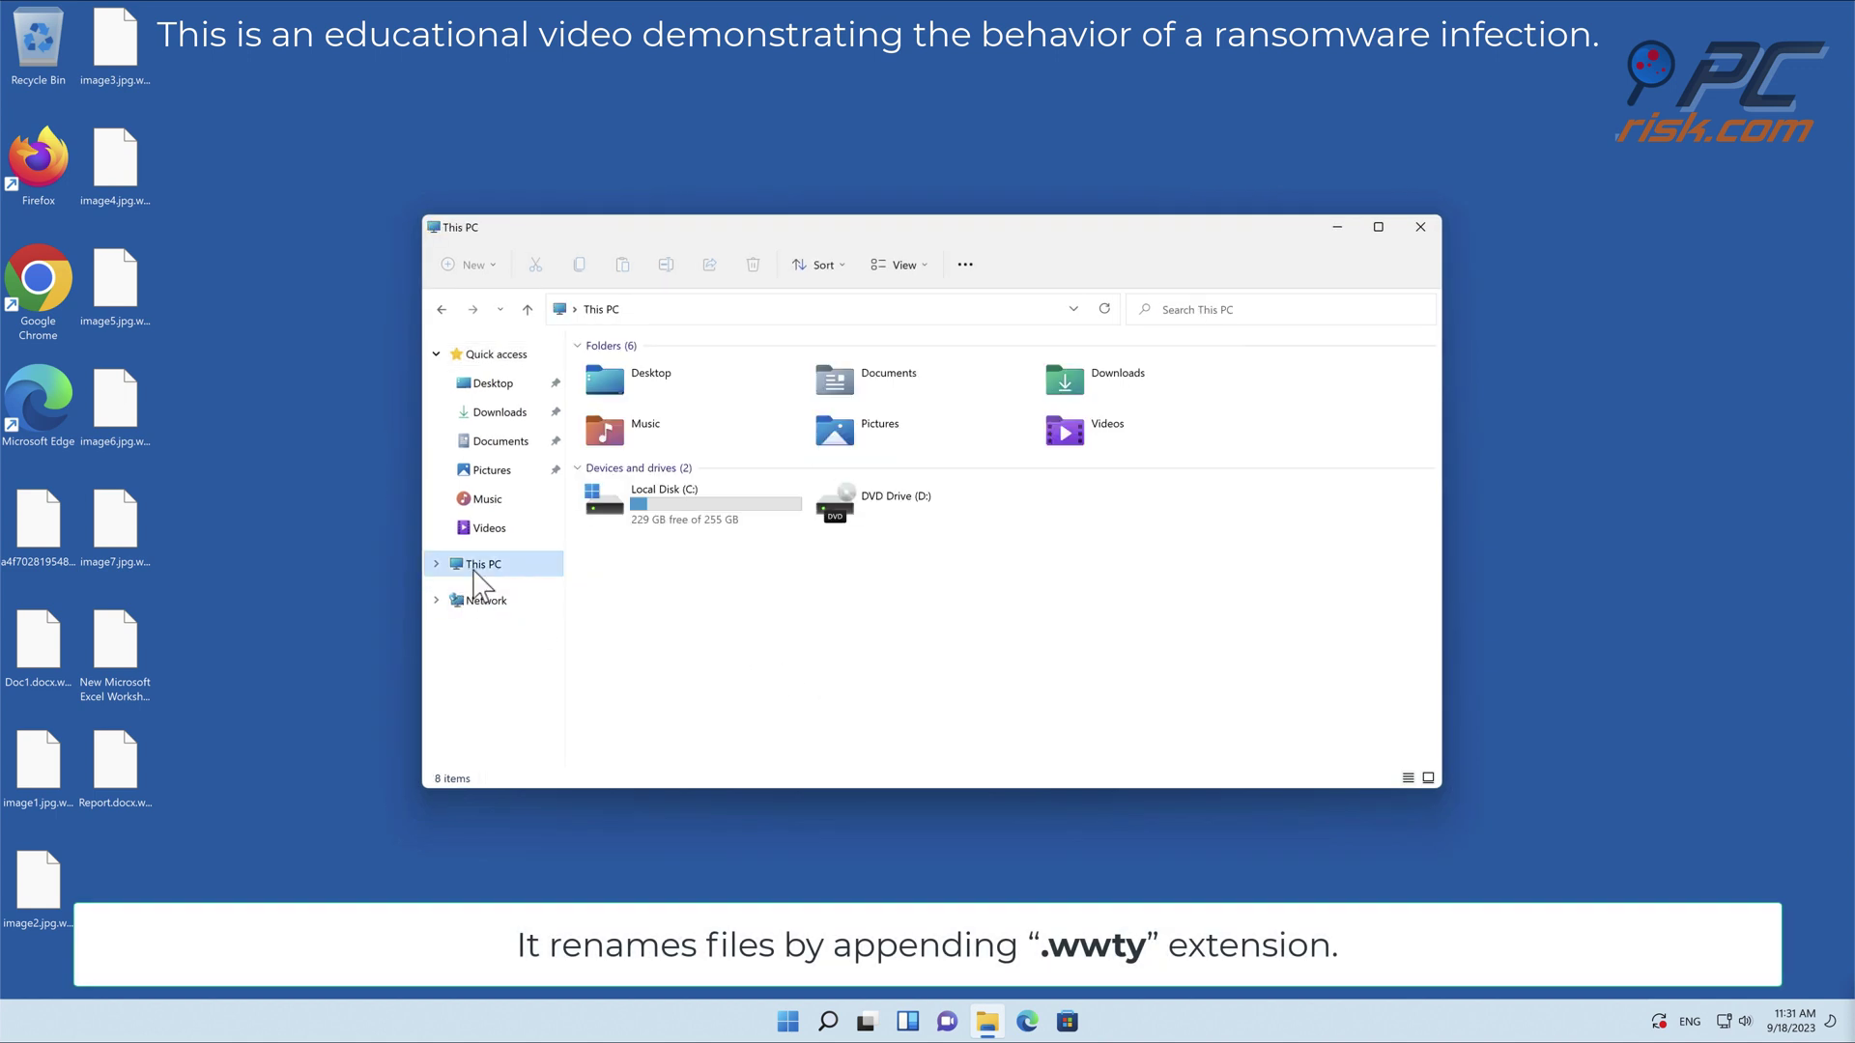
{"action": "double_click", "coordinate": [722, 521]}
{"action": "left_click", "coordinate": [687, 489]}
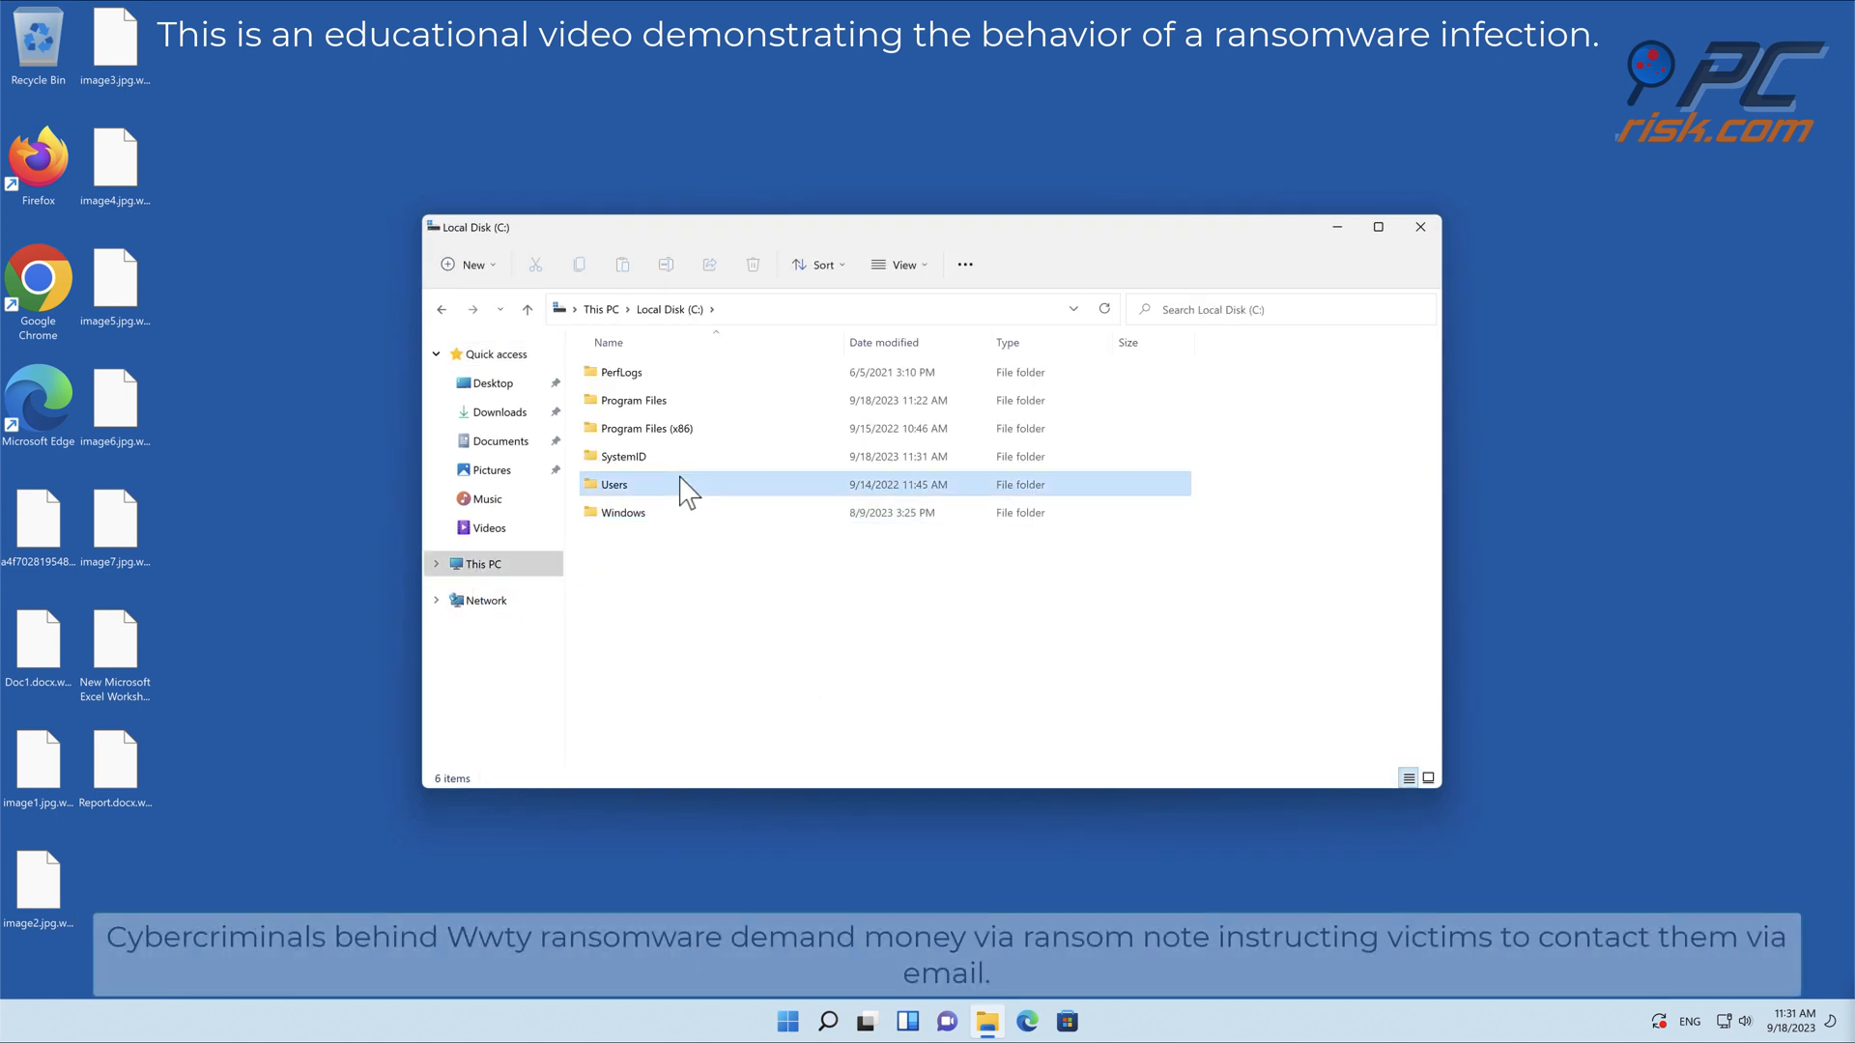
{"action": "double_click", "coordinate": [688, 488]}
{"action": "double_click", "coordinate": [626, 373]}
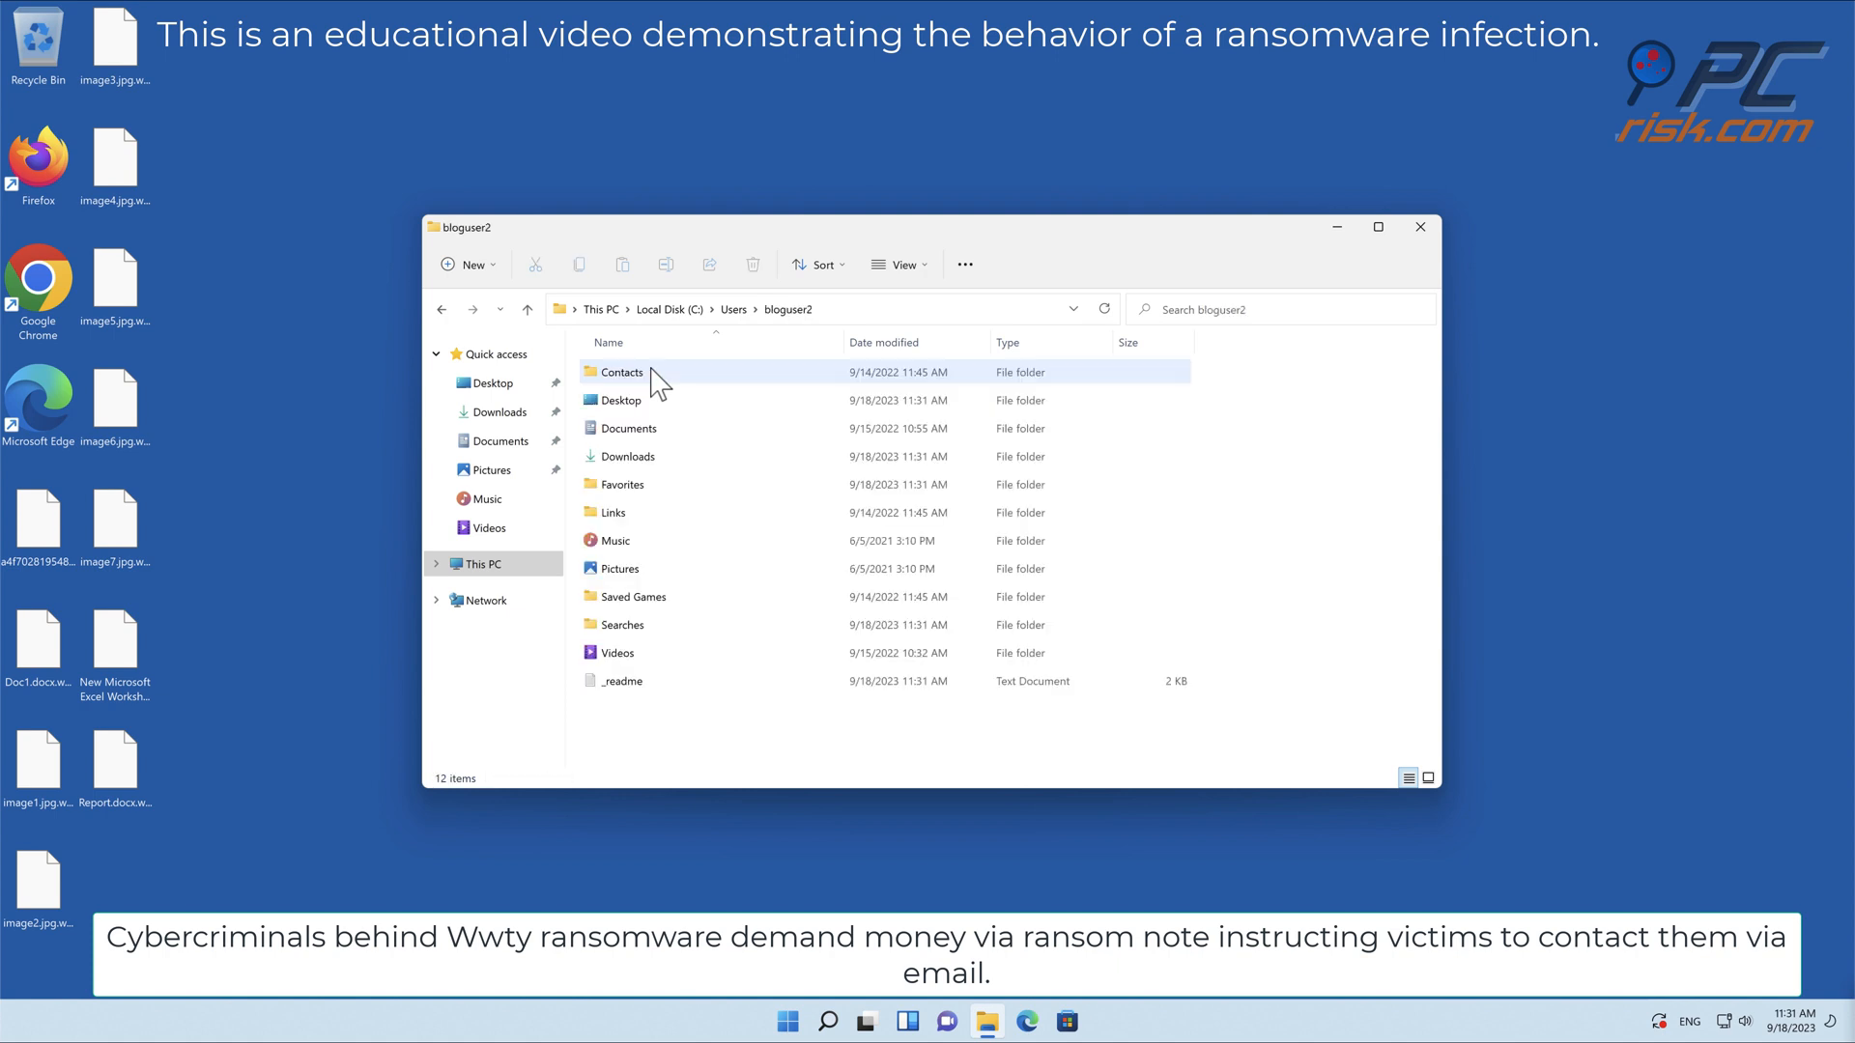
- Read the _readme ransom note in the home folder, then close it
{"action": "left_click", "coordinate": [624, 681]}
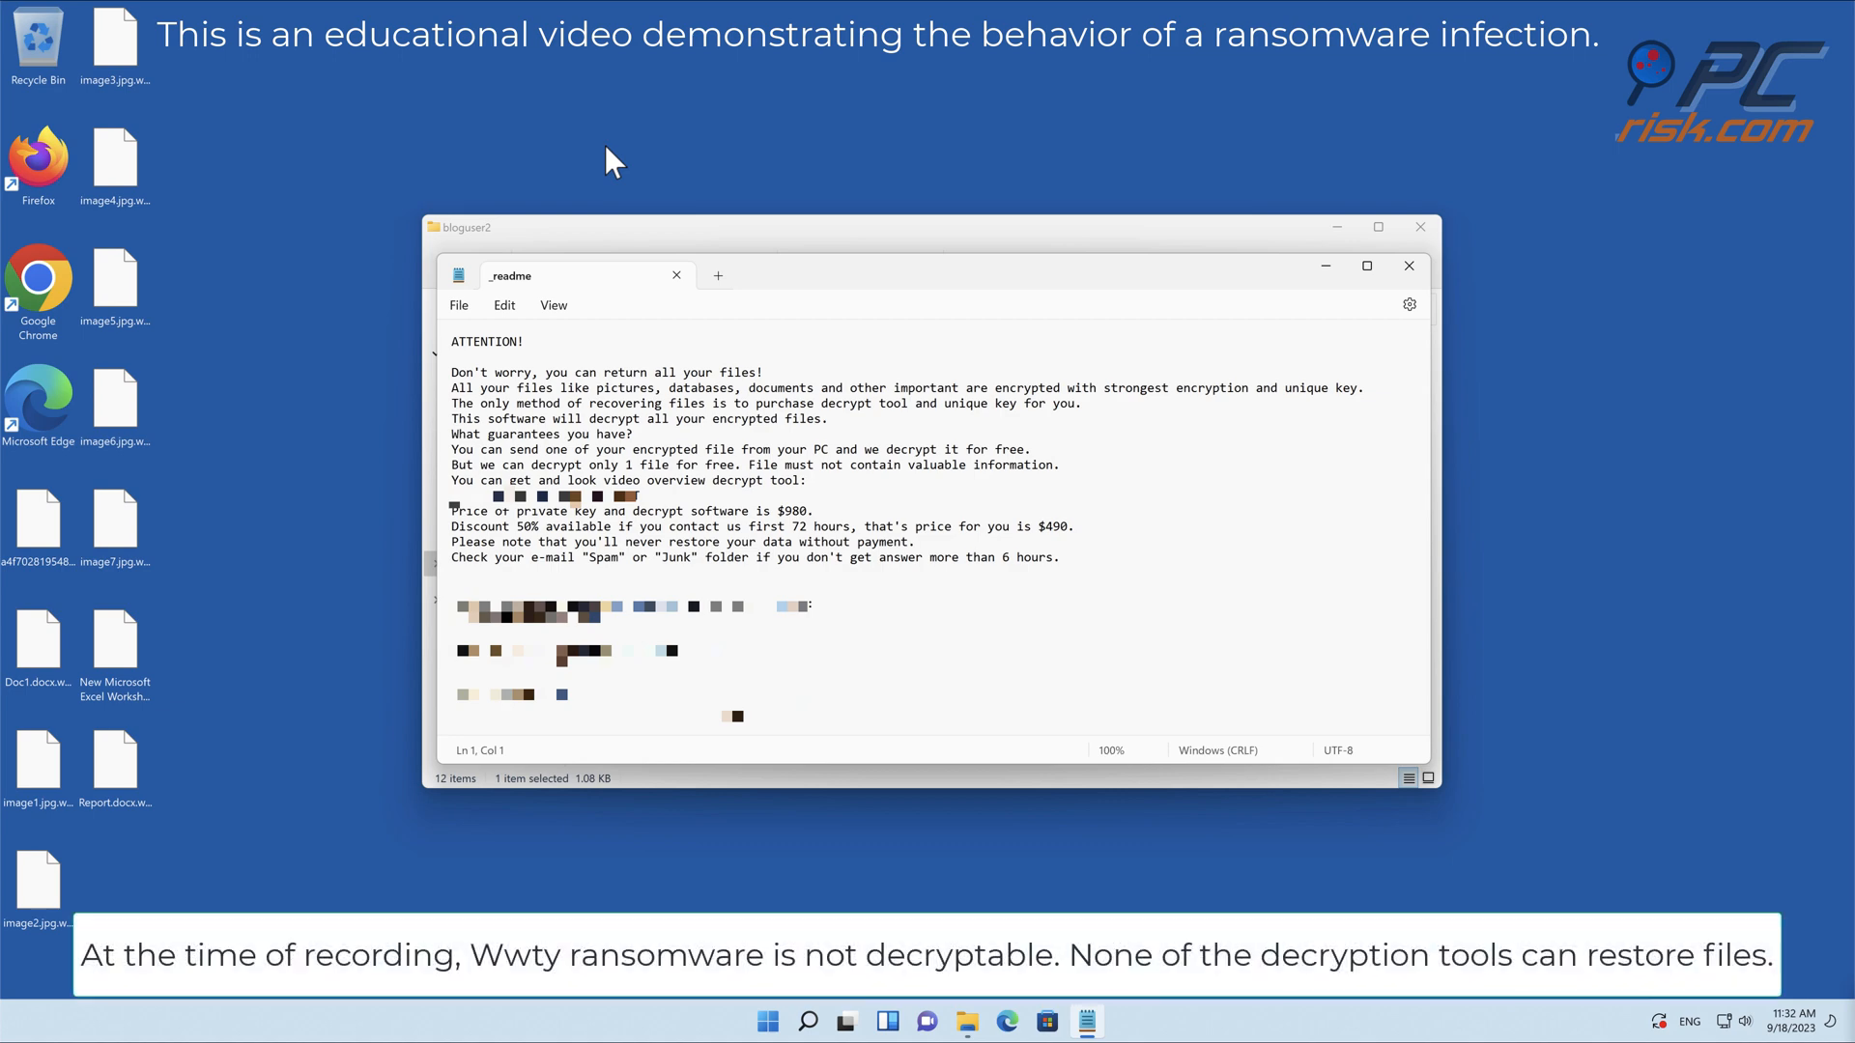
{"action": "left_click", "coordinate": [1408, 266]}
{"action": "left_click", "coordinate": [1421, 226]}
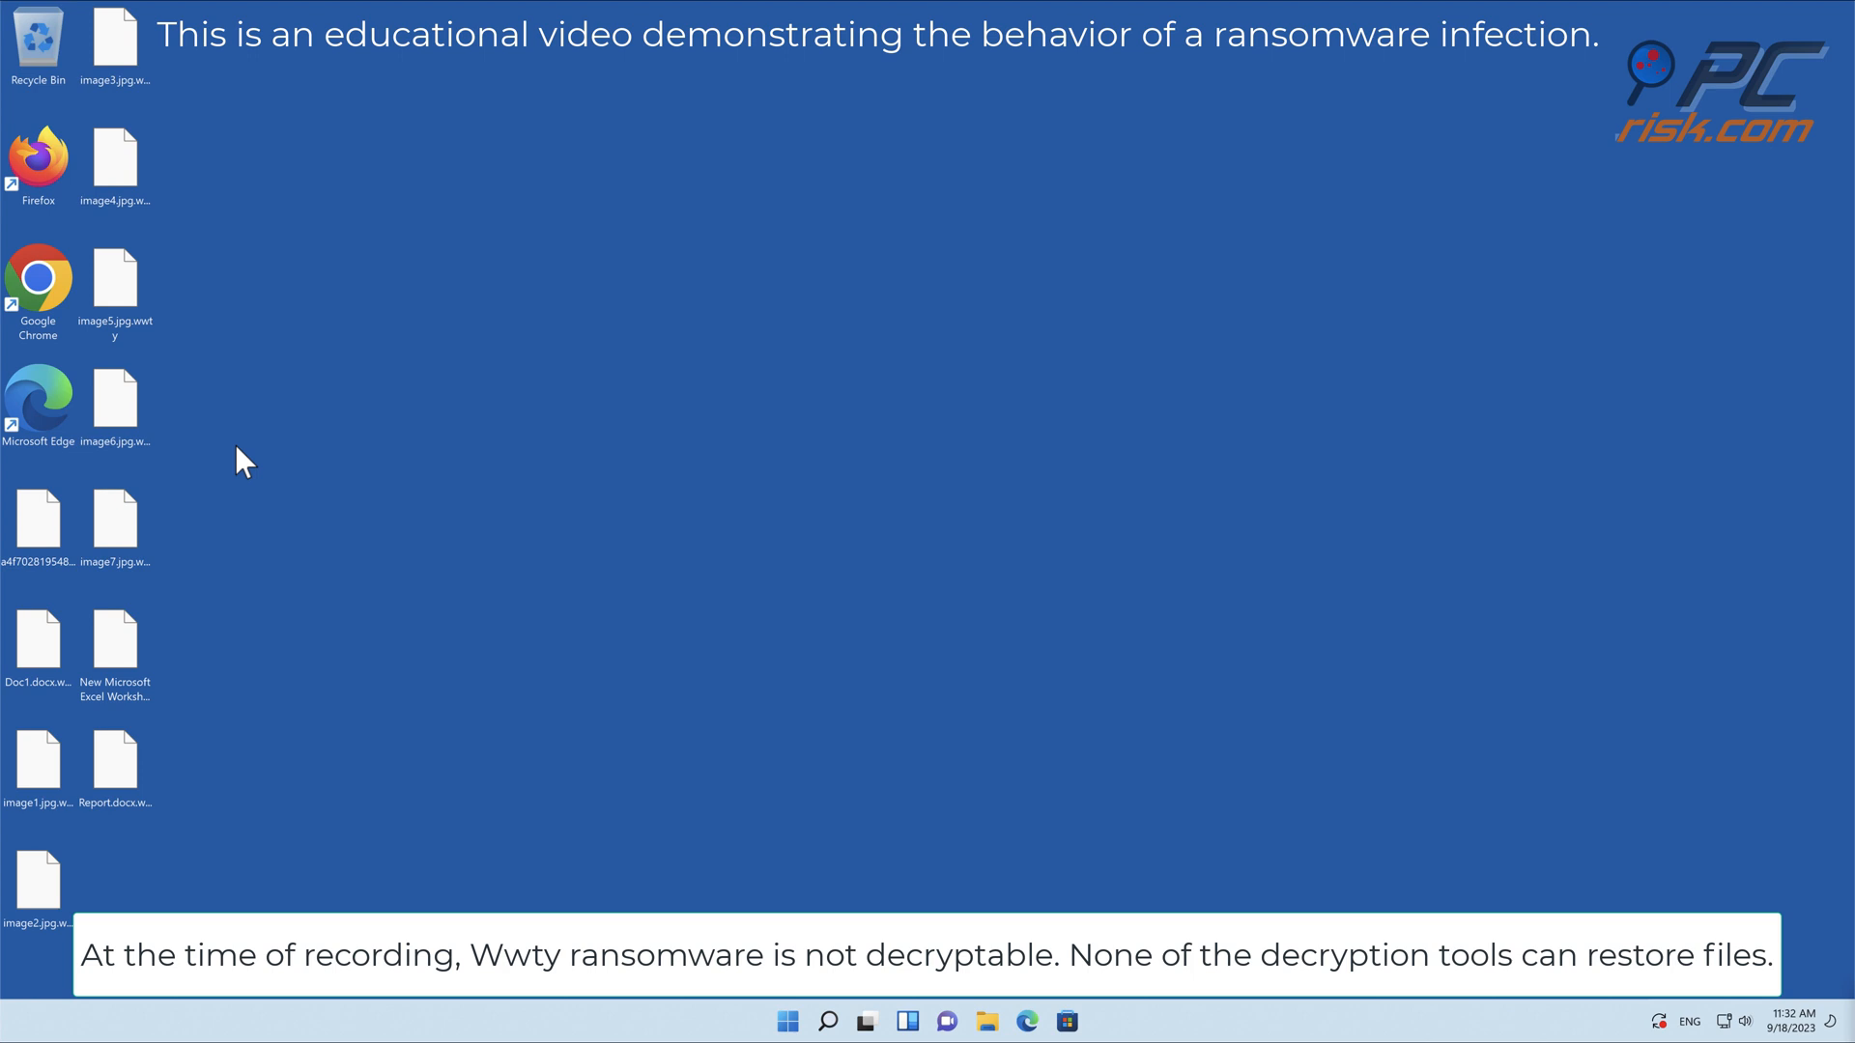
{"action": "double_click", "coordinate": [66, 400]}
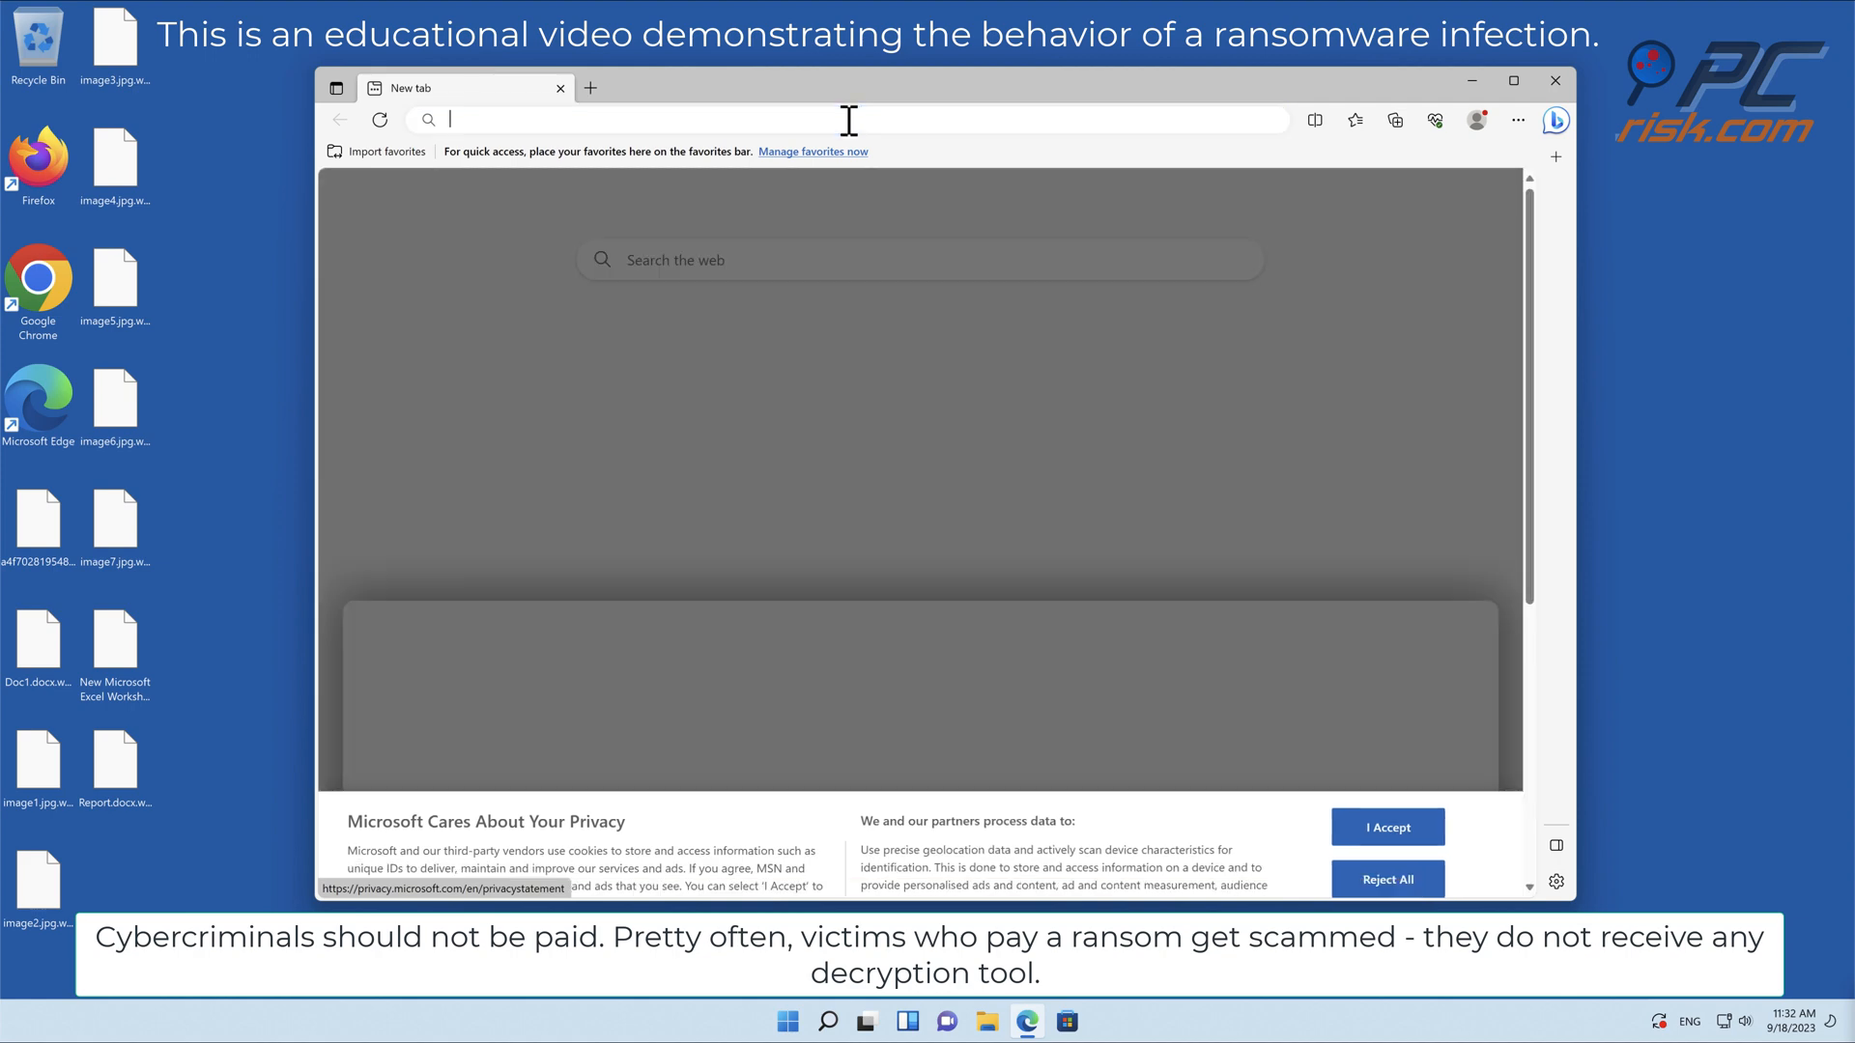
{"action": "type", "text": "w"}
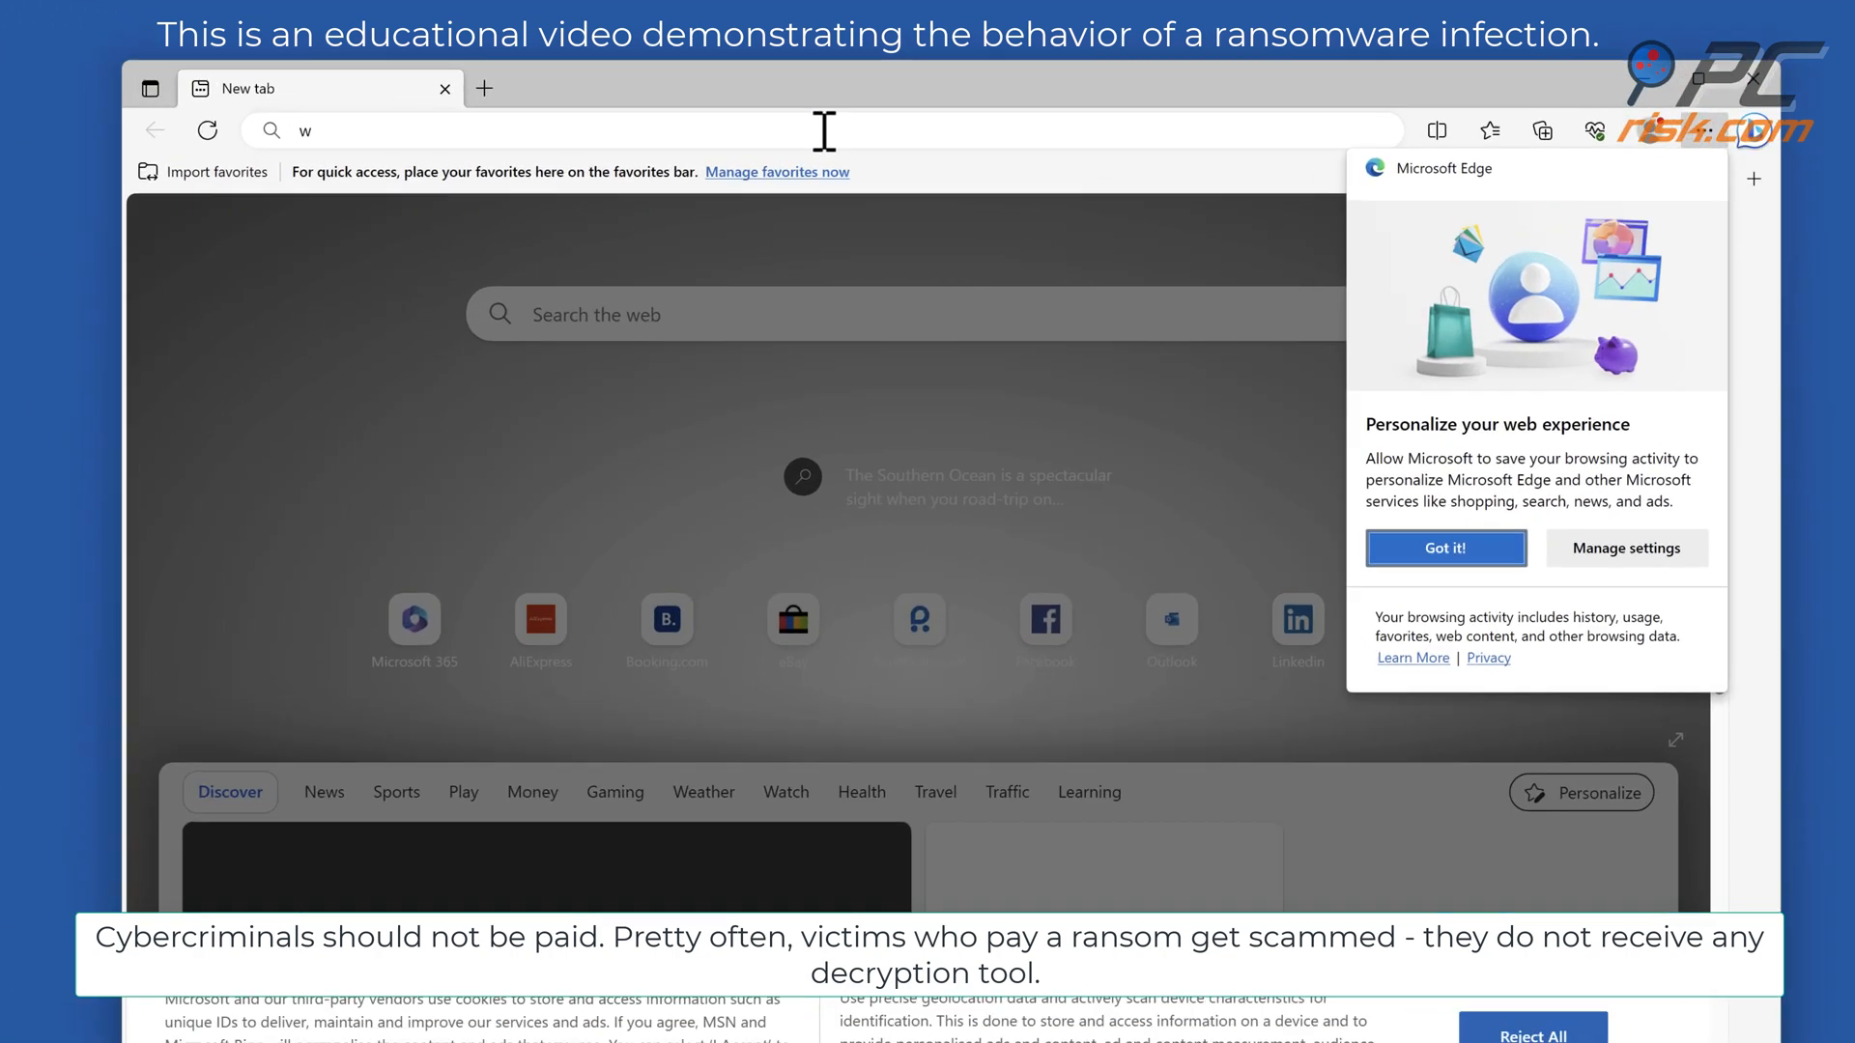
{"action": "type", "text": "ww"}
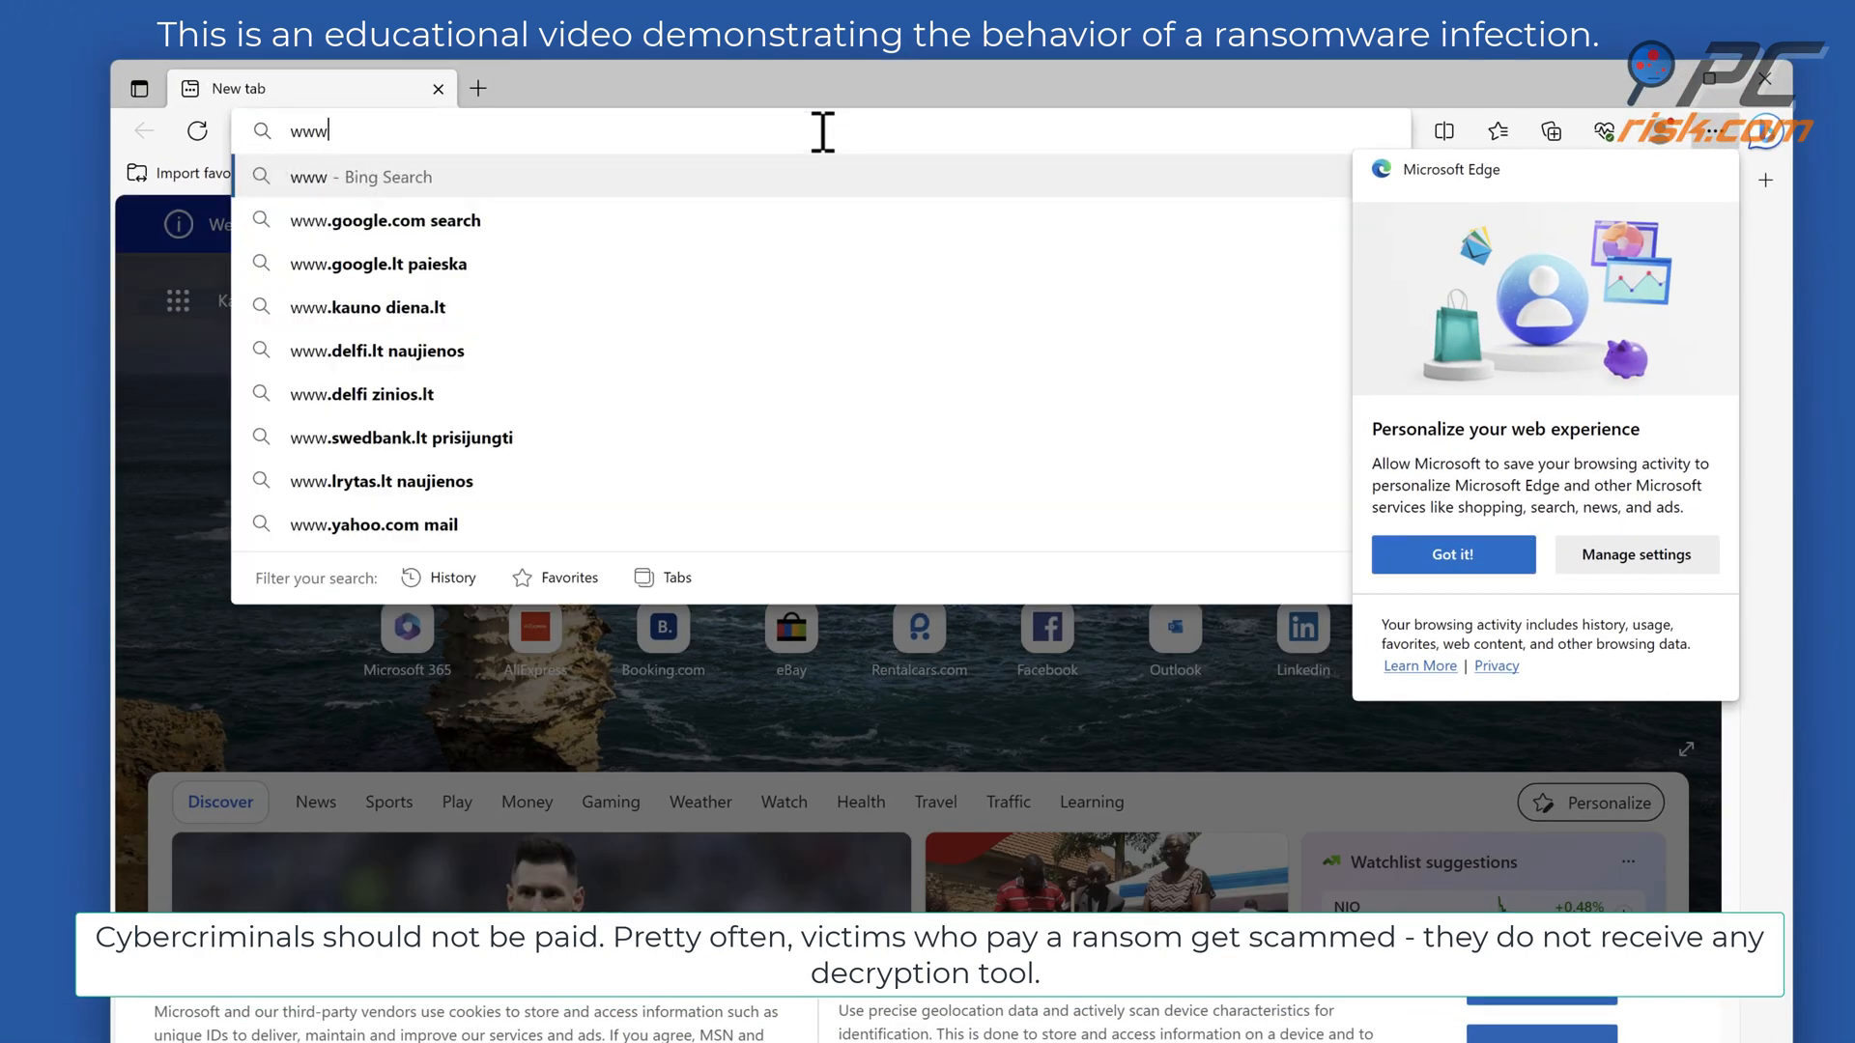
{"action": "type", "text": ".combocleaner"}
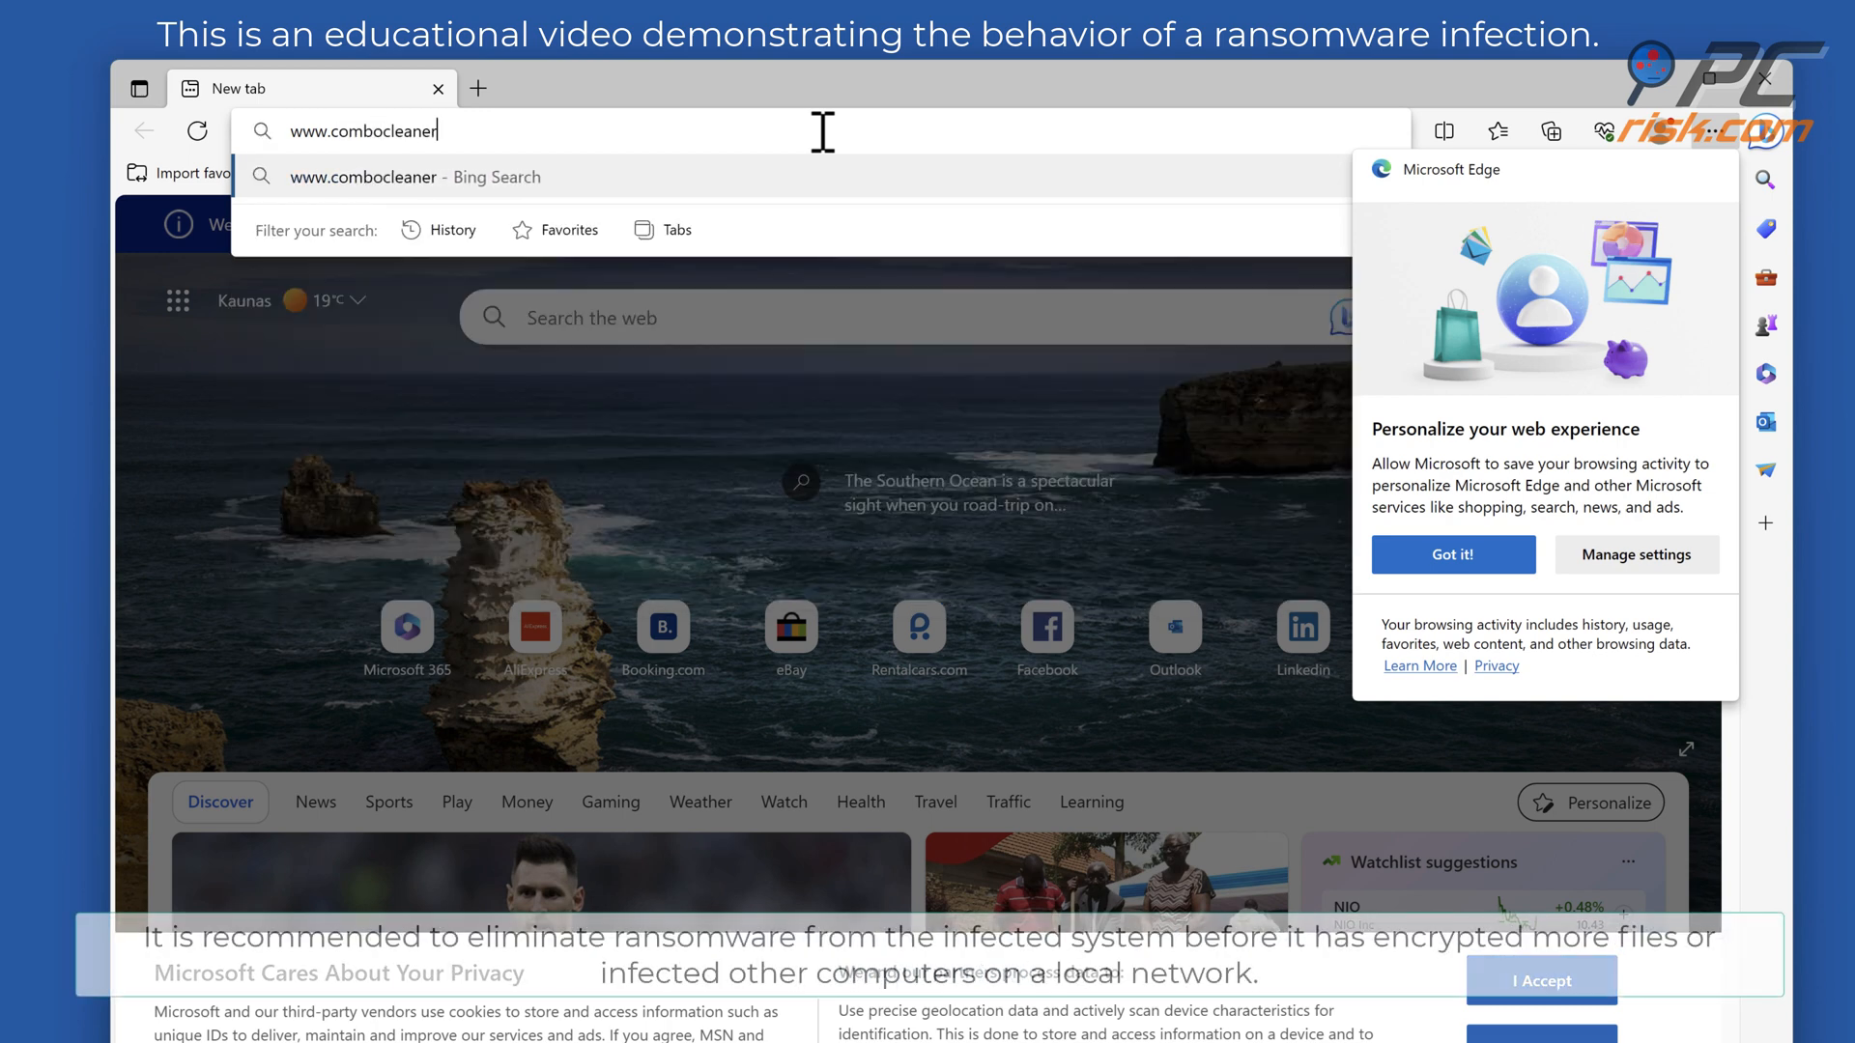
{"action": "type", "text": ".com"}
{"action": "key", "text": "Return"}
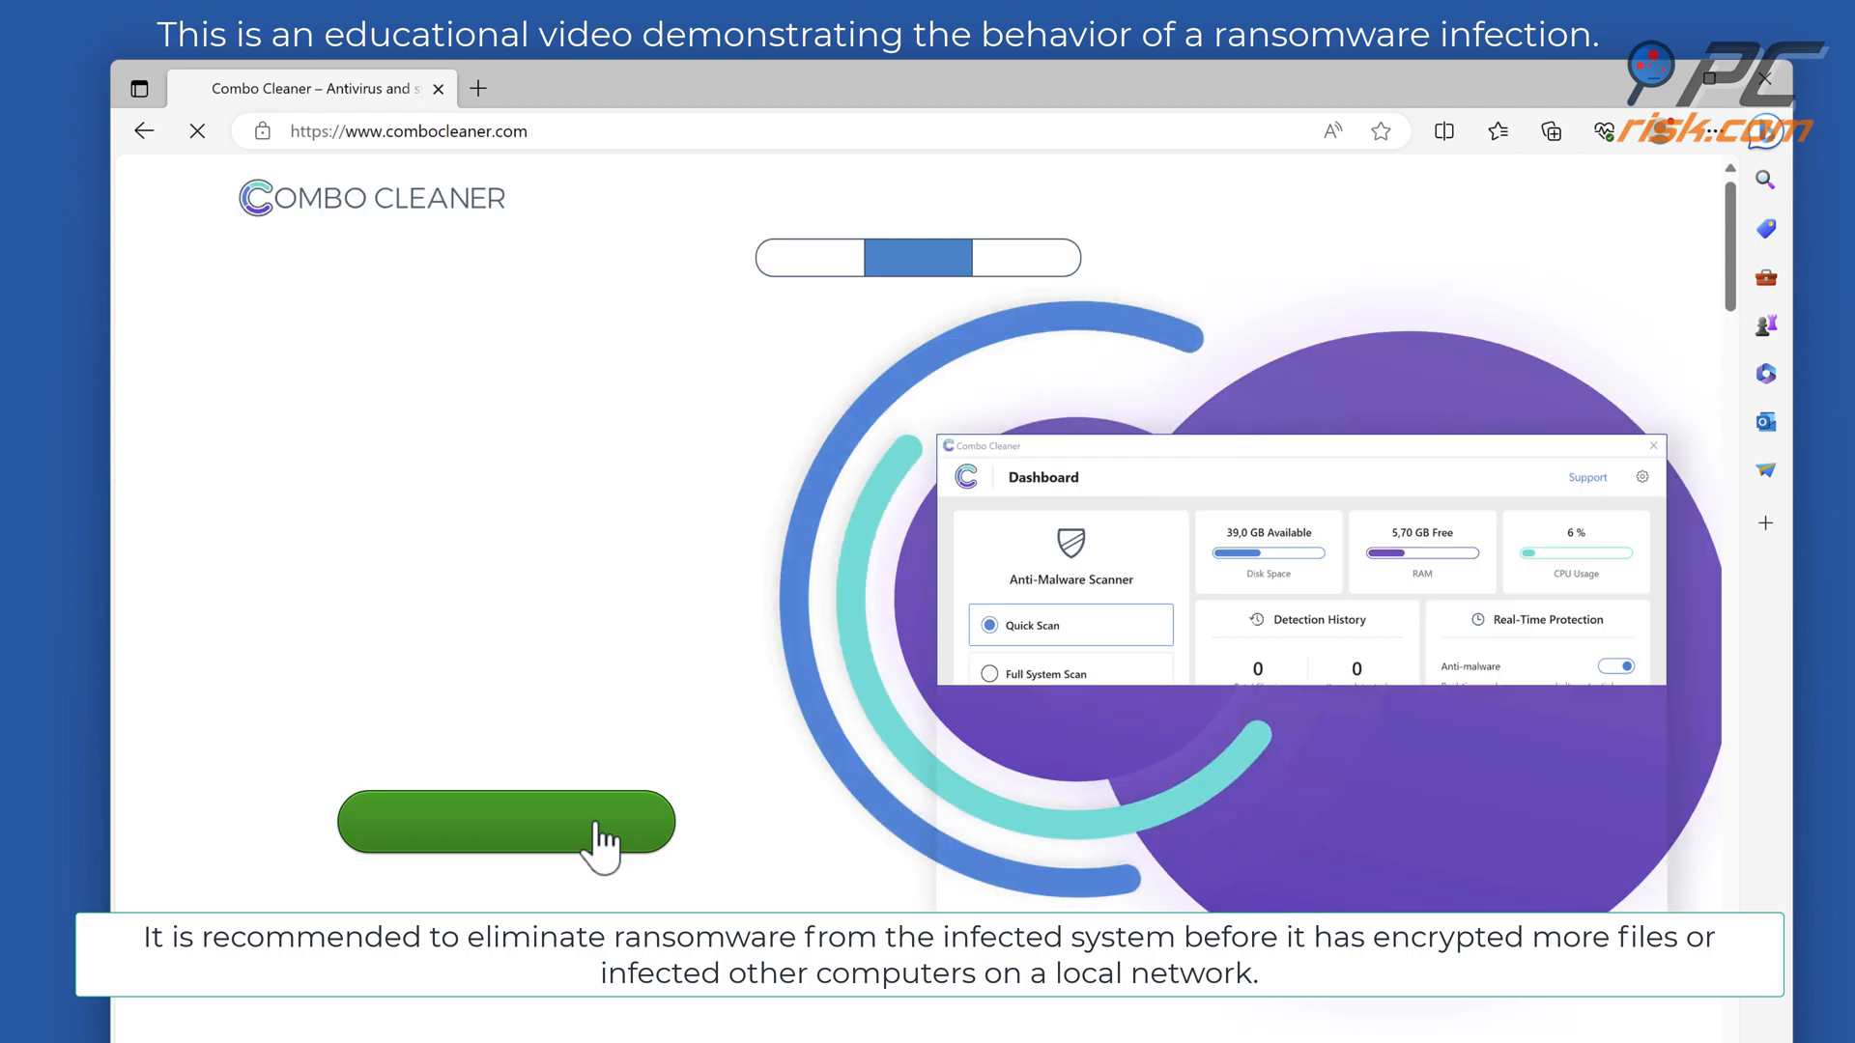
- Download CCSetup.exe, launch it with UAC approval, and close Edge
{"action": "left_click", "coordinate": [605, 838]}
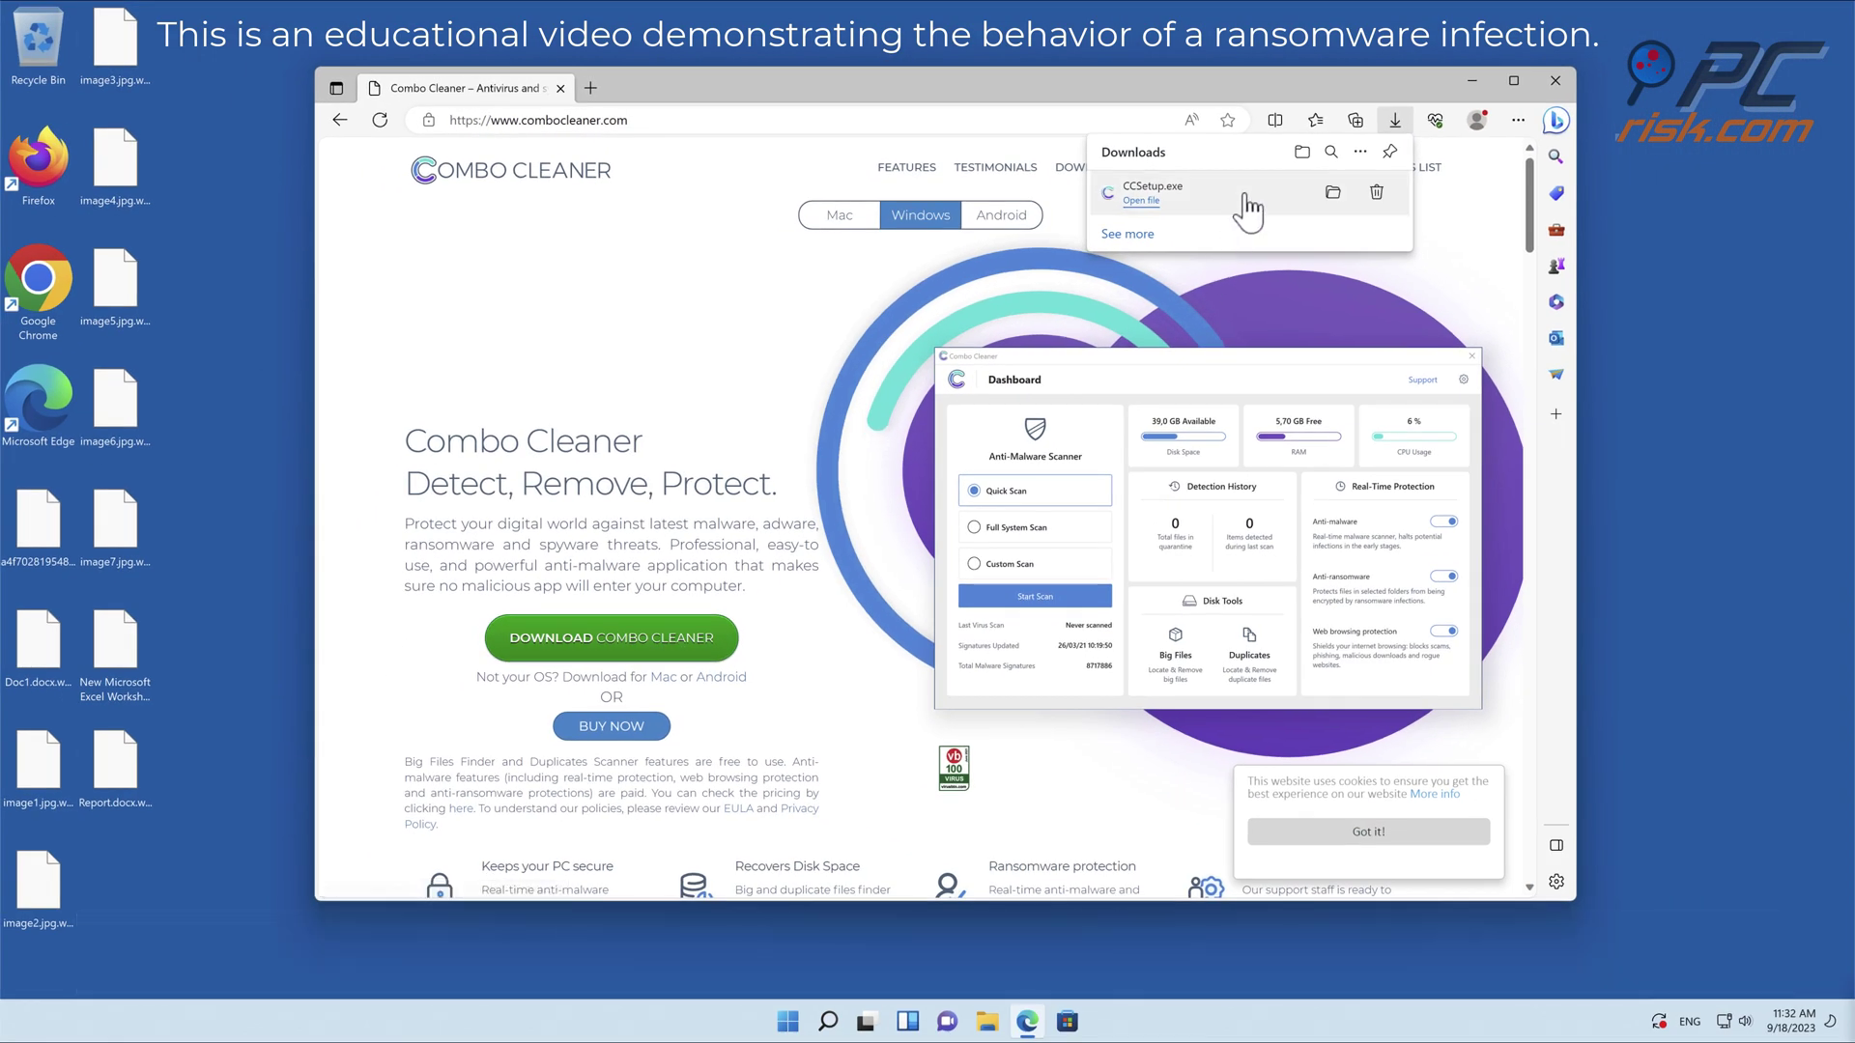
{"action": "left_click", "coordinate": [1152, 194]}
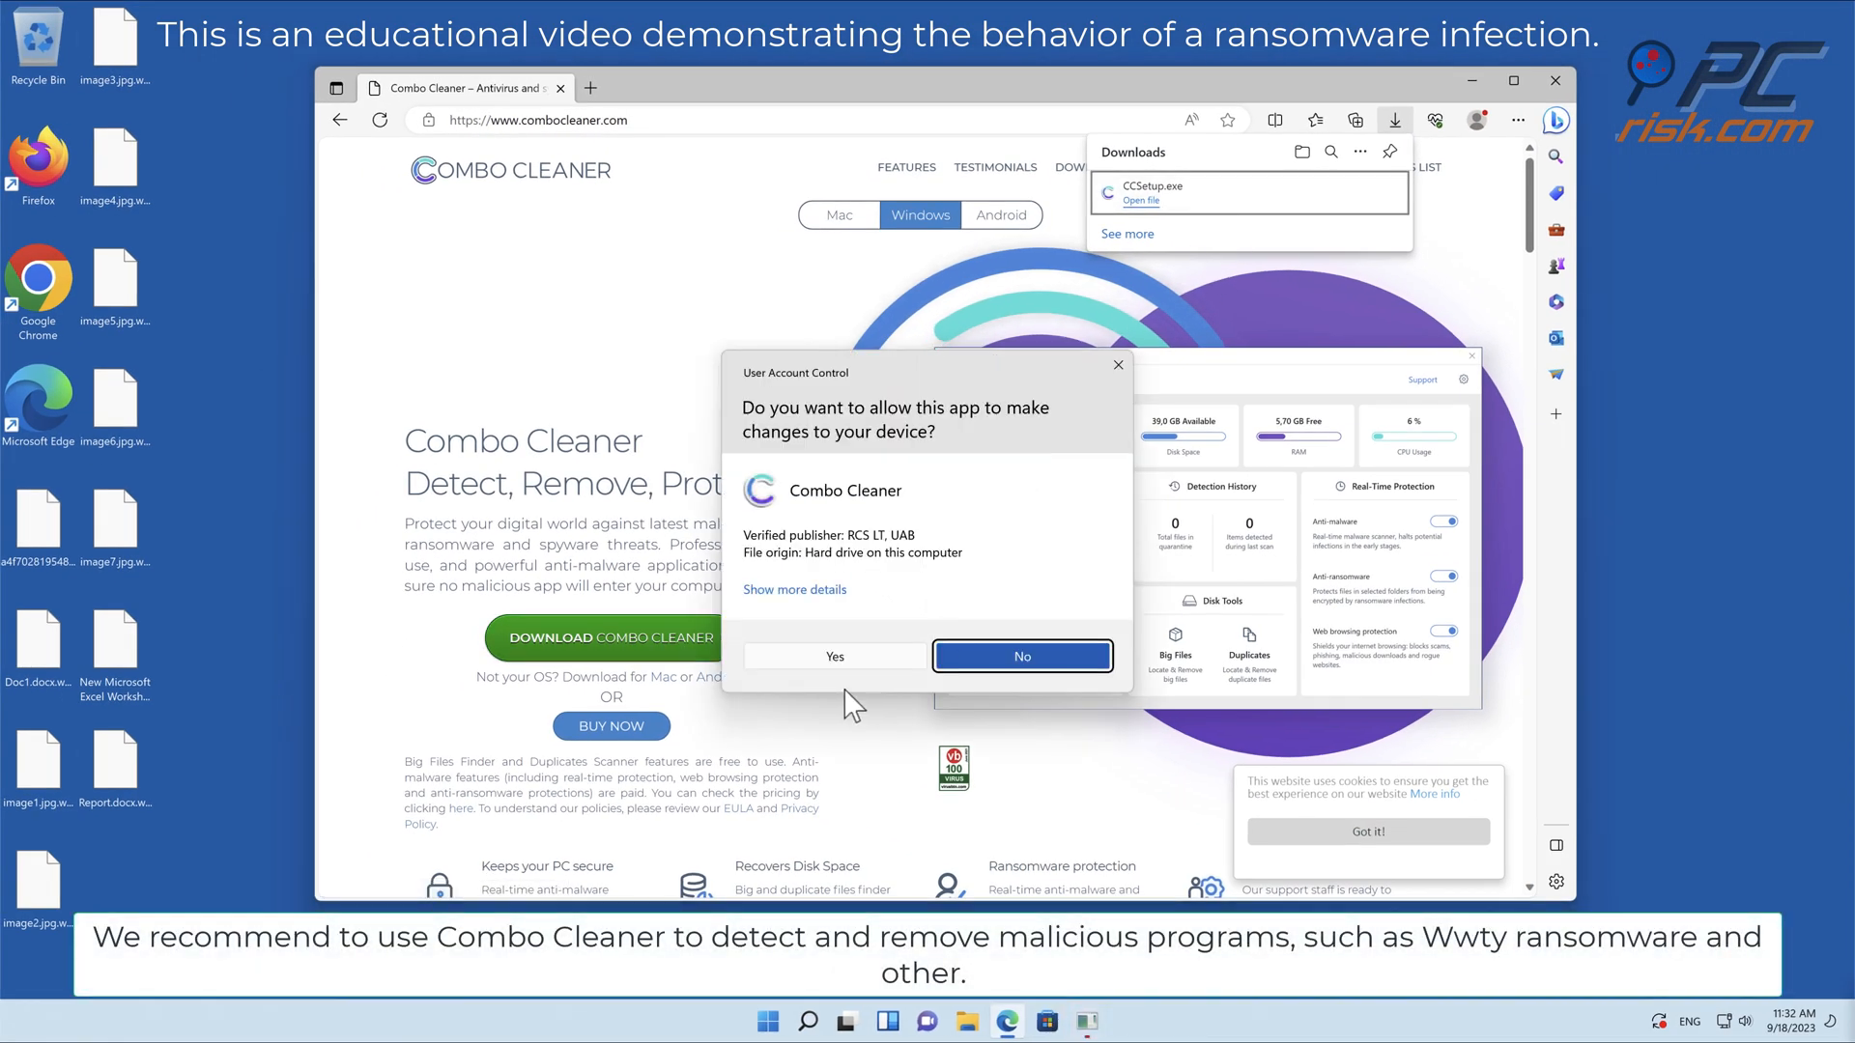
{"action": "left_click", "coordinate": [964, 664]}
{"action": "left_click", "coordinate": [1561, 81]}
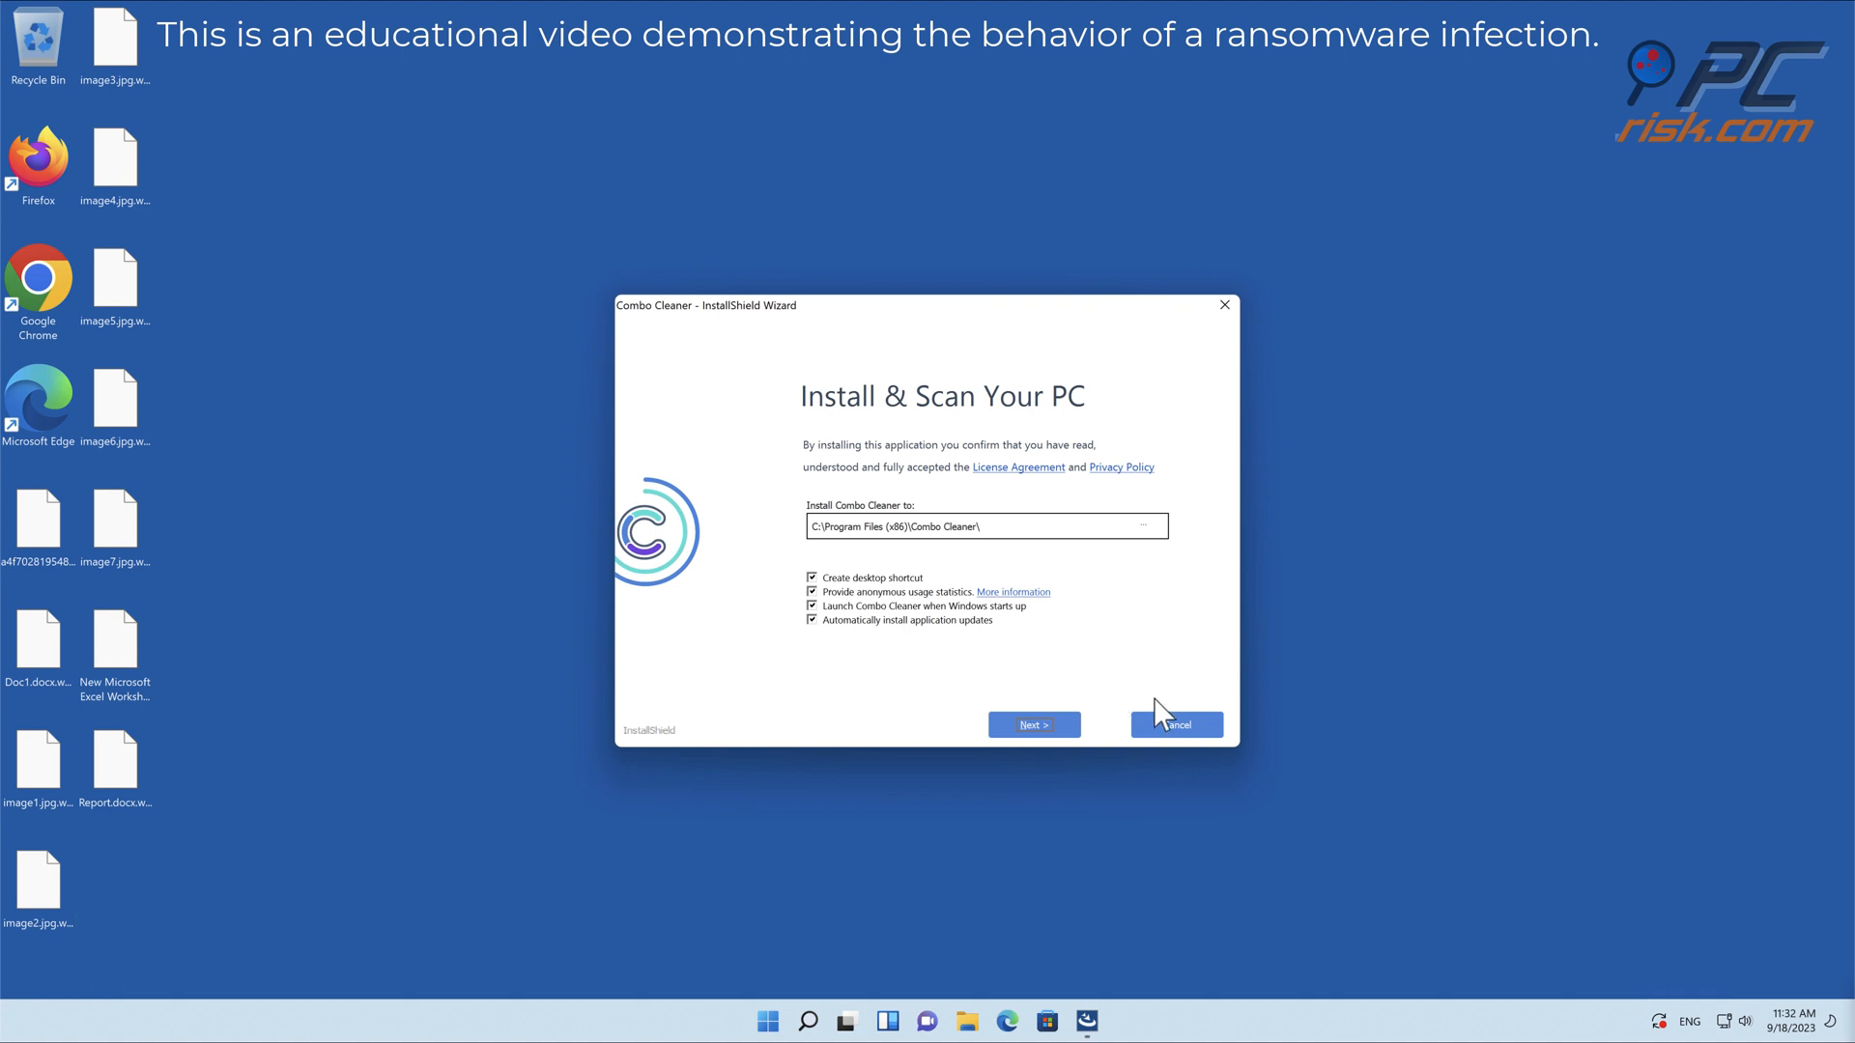
- Install Combo Cleaner to the default location and finish setup to launch the initial scan
{"action": "left_click", "coordinate": [1034, 726]}
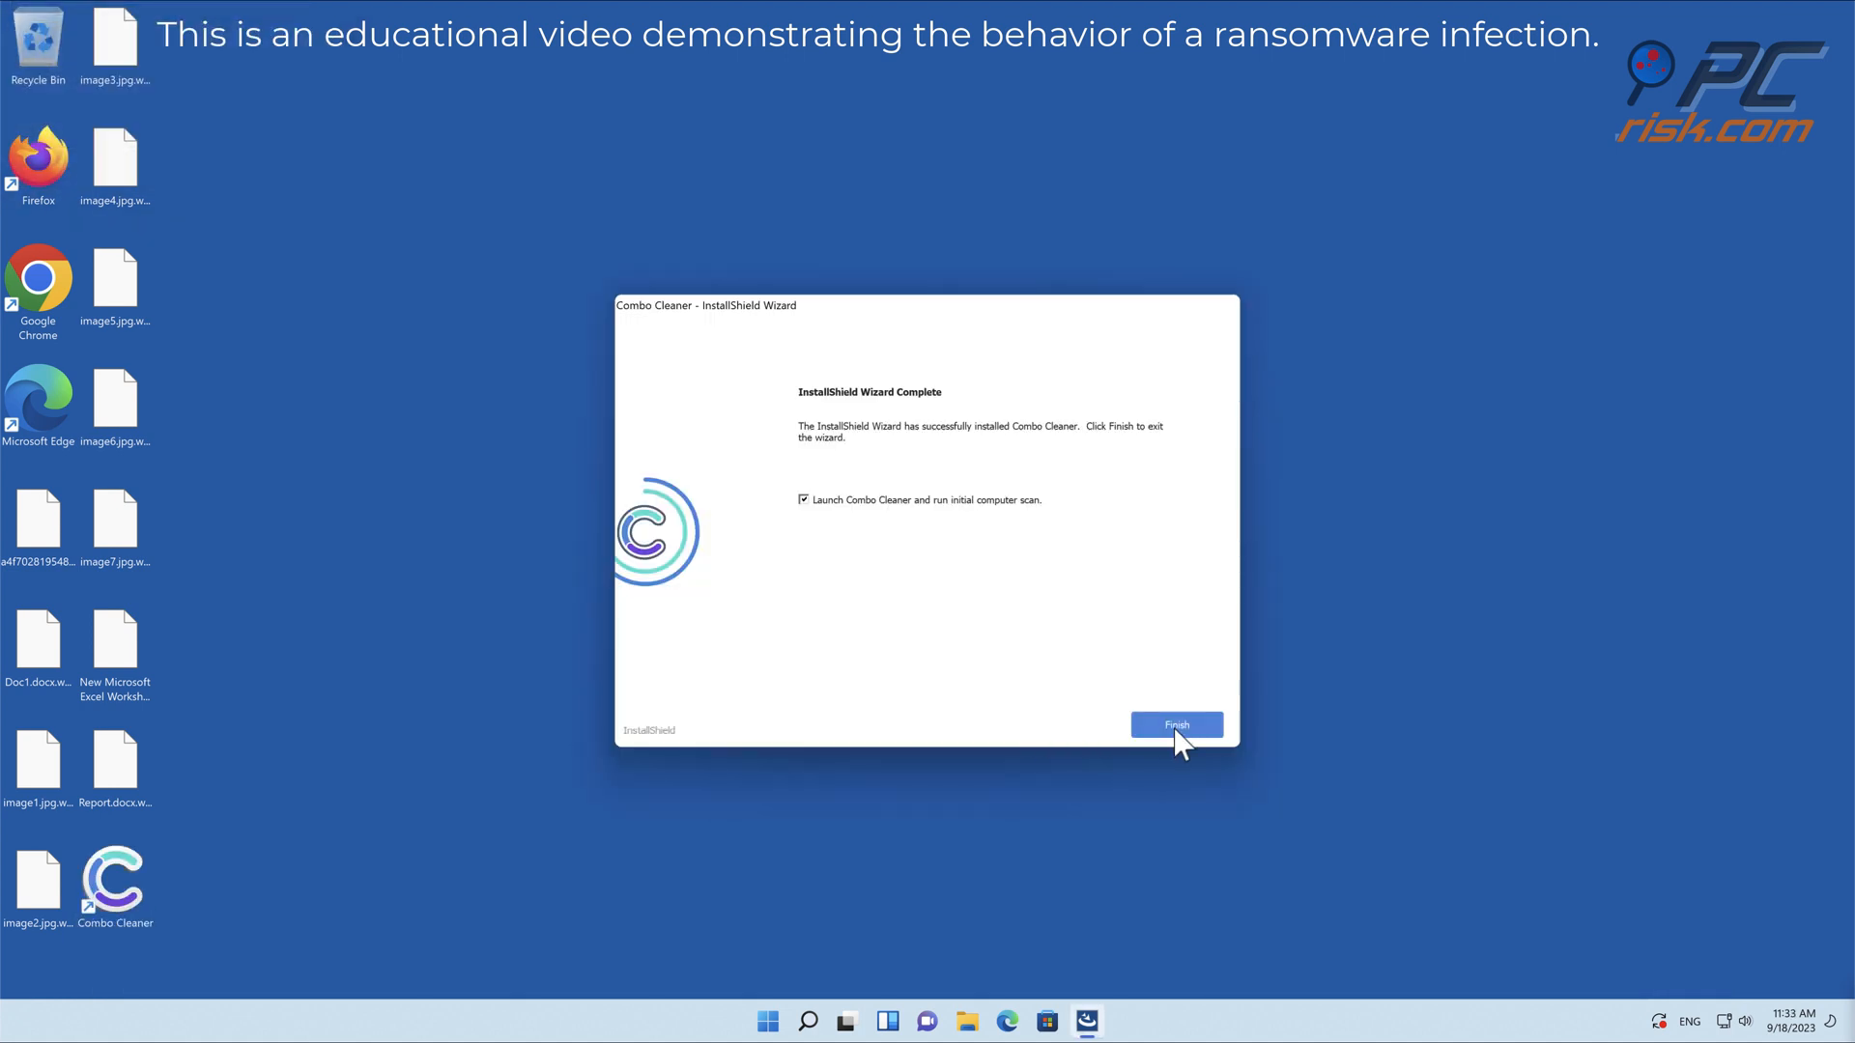
{"action": "left_click", "coordinate": [1197, 724]}
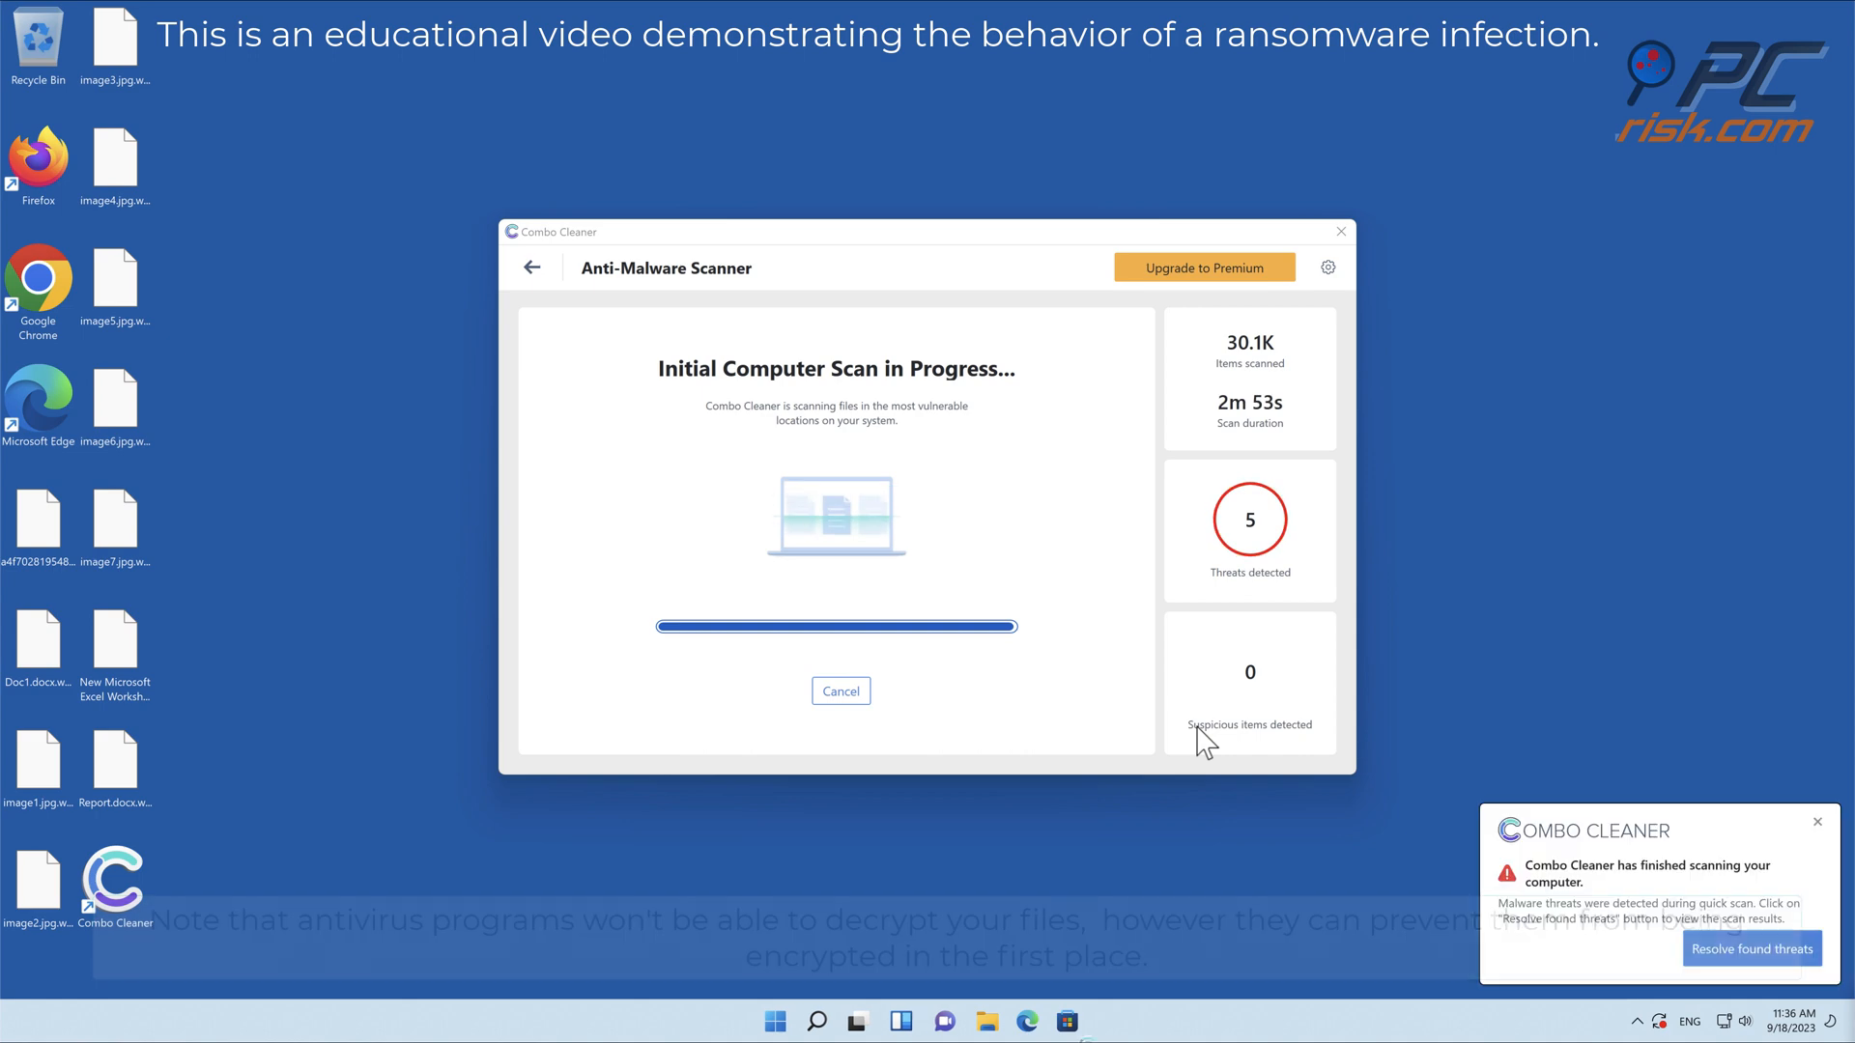
- Remove all threats, activate the premium key, and move the five detections to quarantine
{"action": "left_click", "coordinate": [1265, 728]}
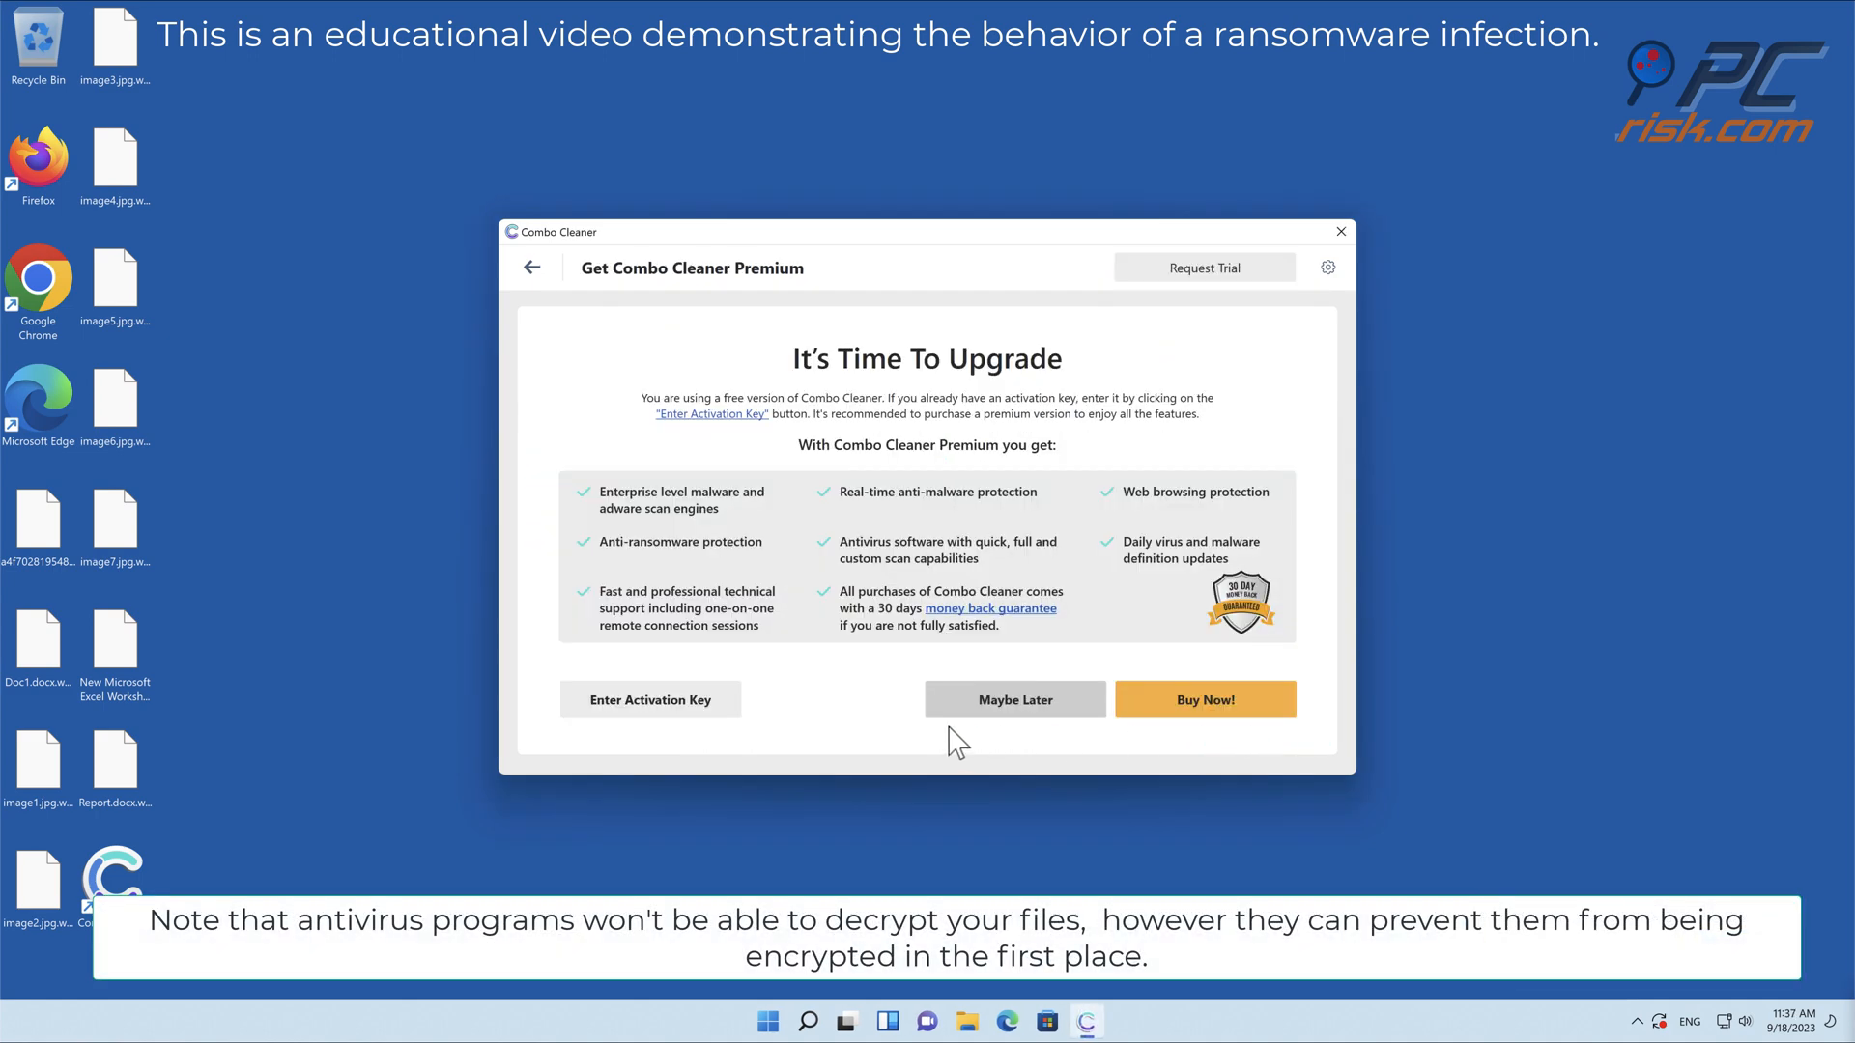
{"action": "left_click", "coordinate": [648, 710]}
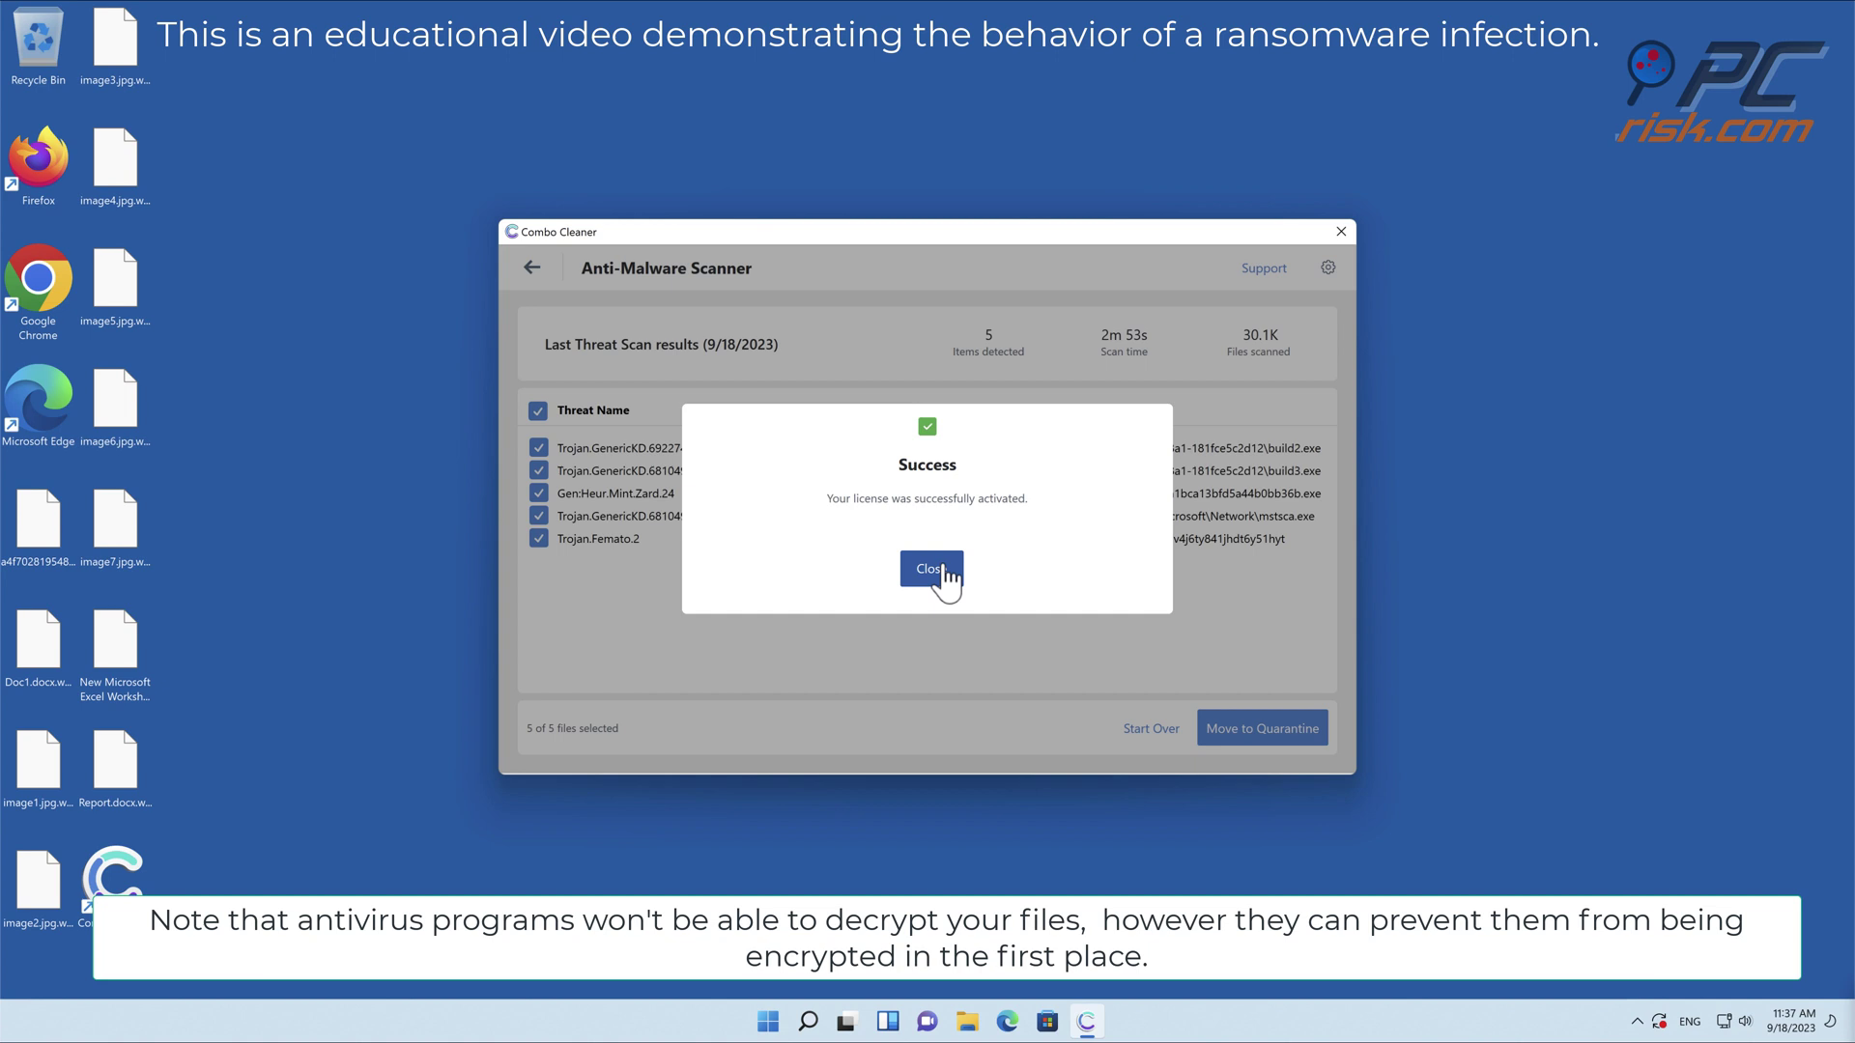
{"action": "left_click", "coordinate": [939, 571]}
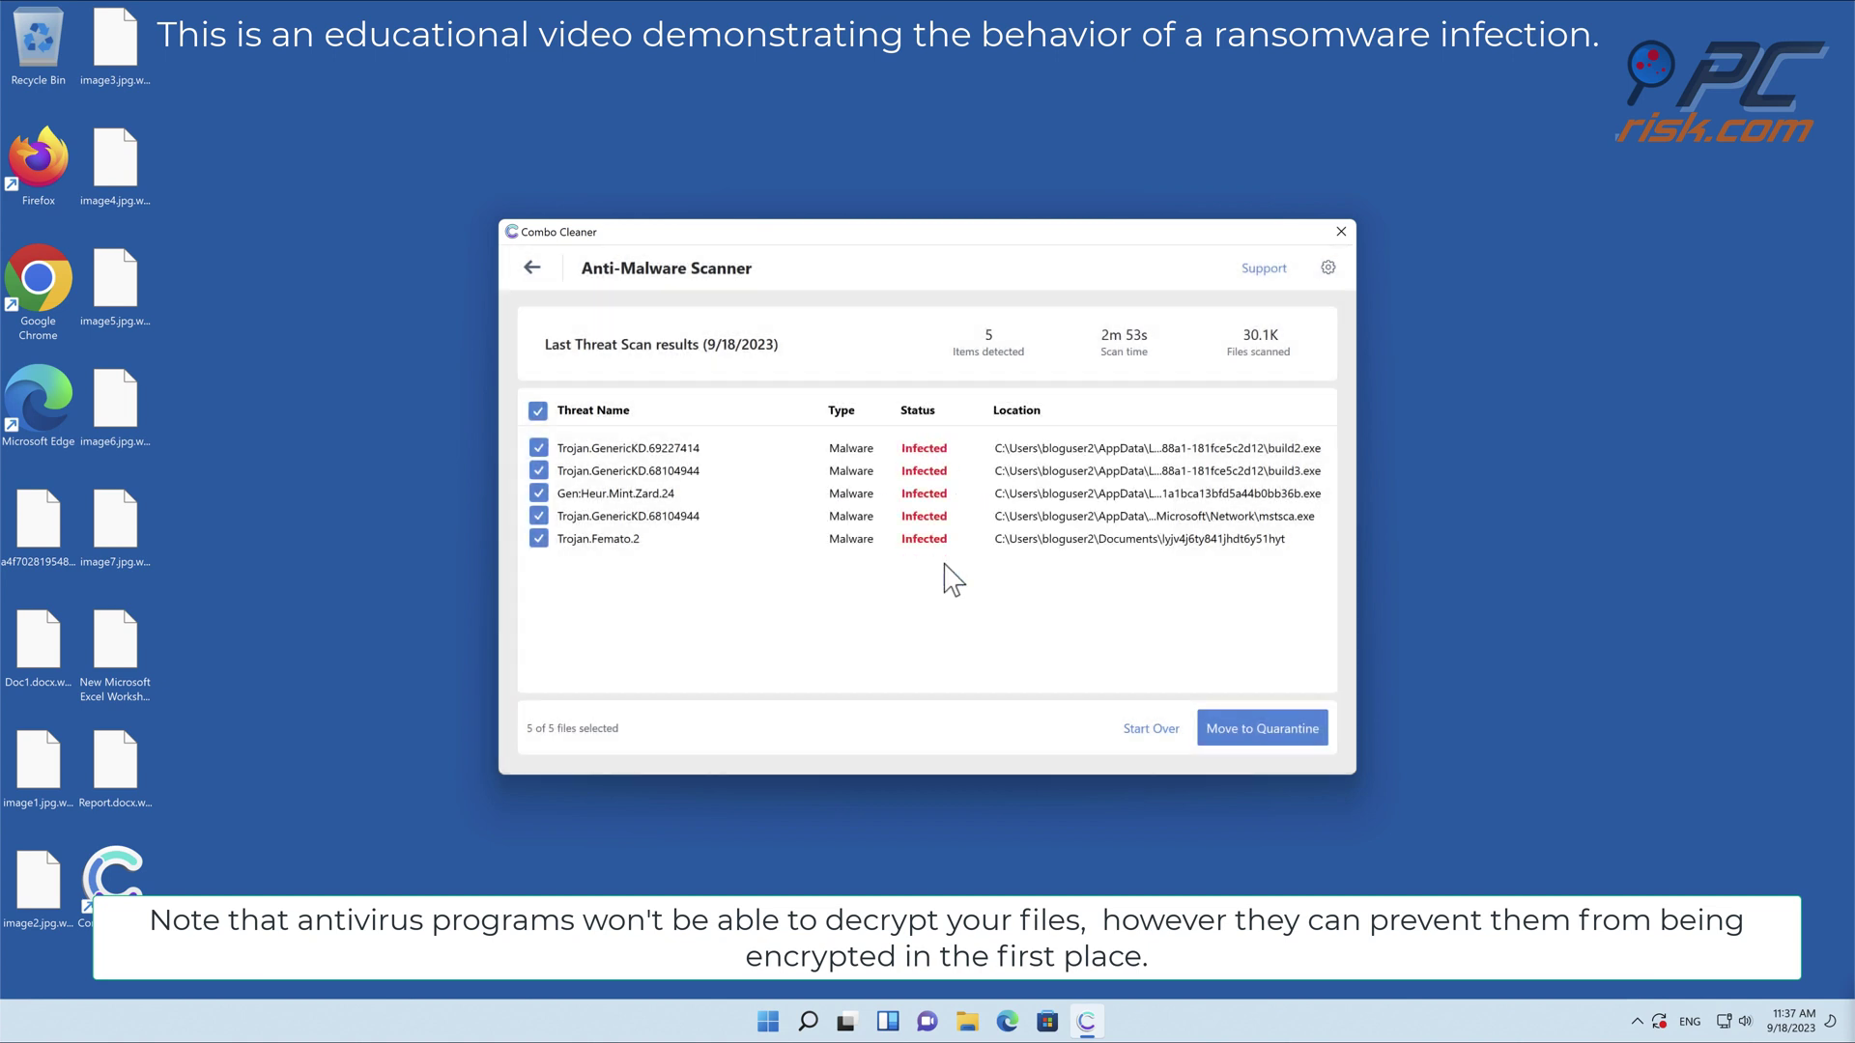
{"action": "left_click", "coordinate": [1259, 729]}
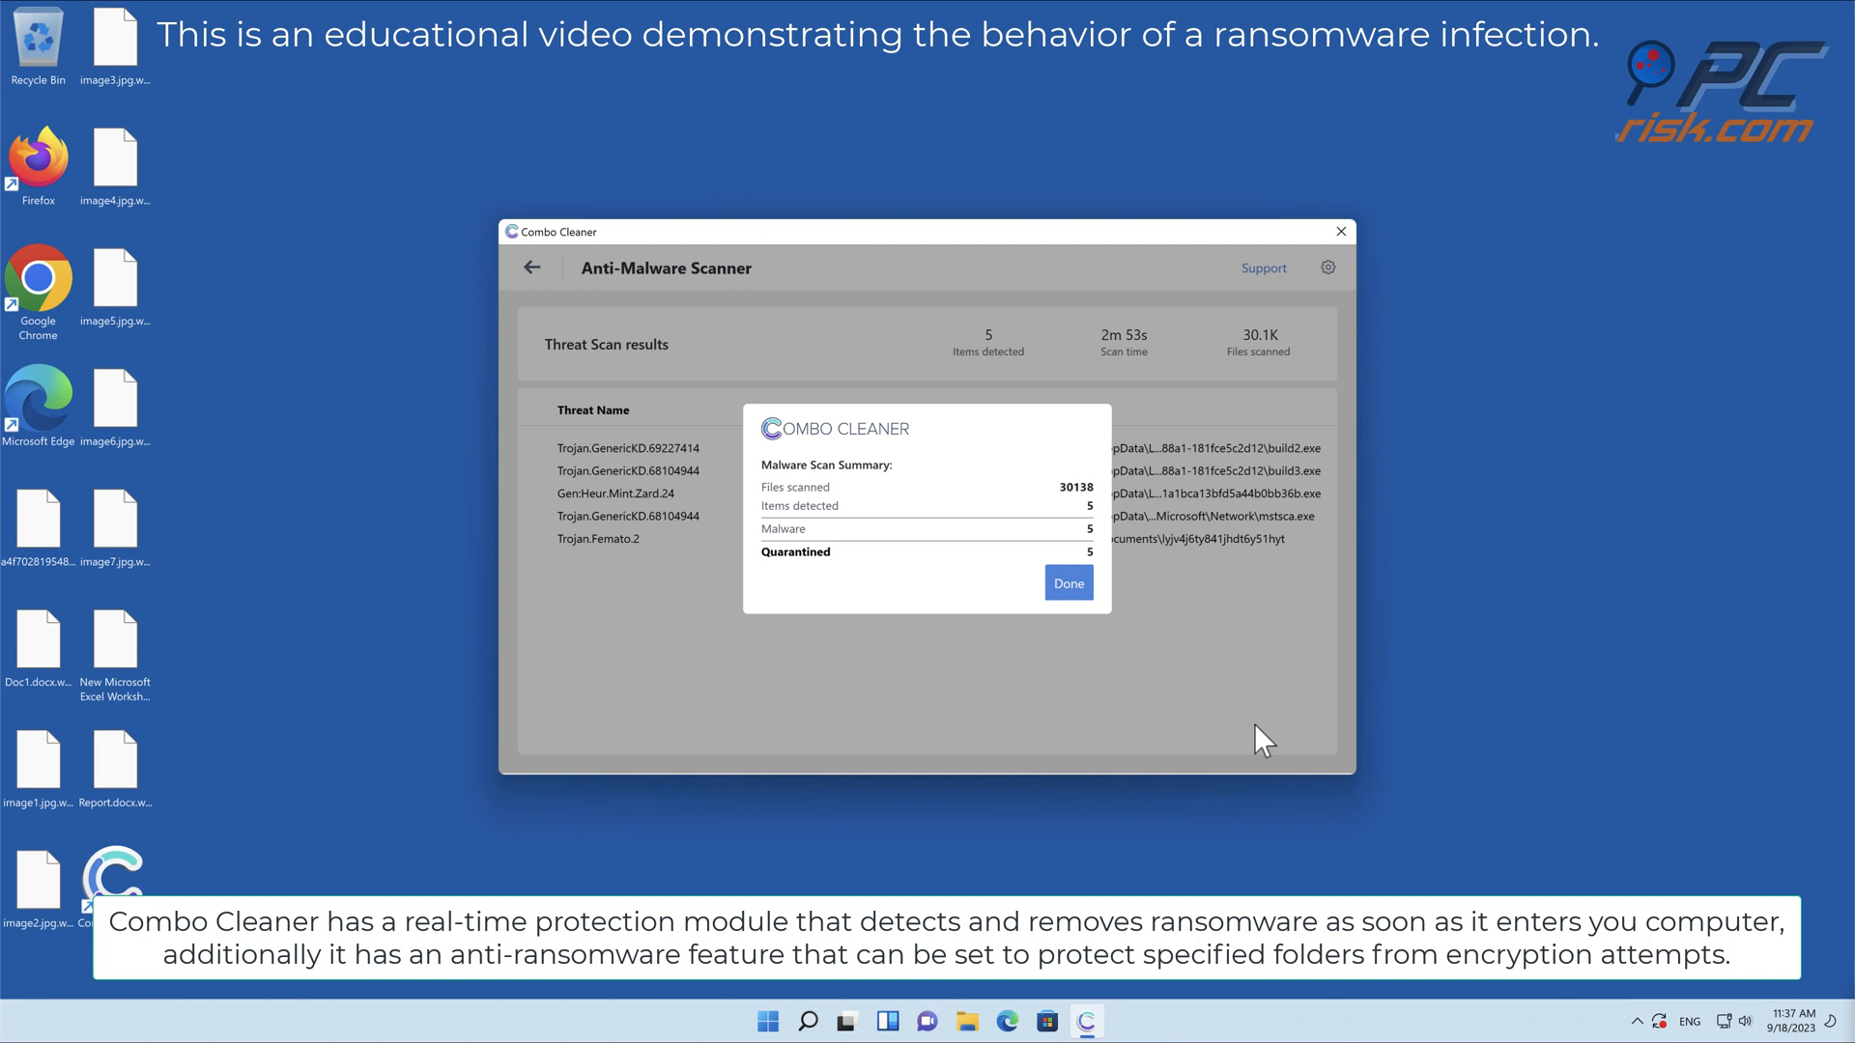
- Add the Desktop folder to Combo Cleaner's anti-ransomware protected folders
{"action": "left_click", "coordinate": [1069, 584]}
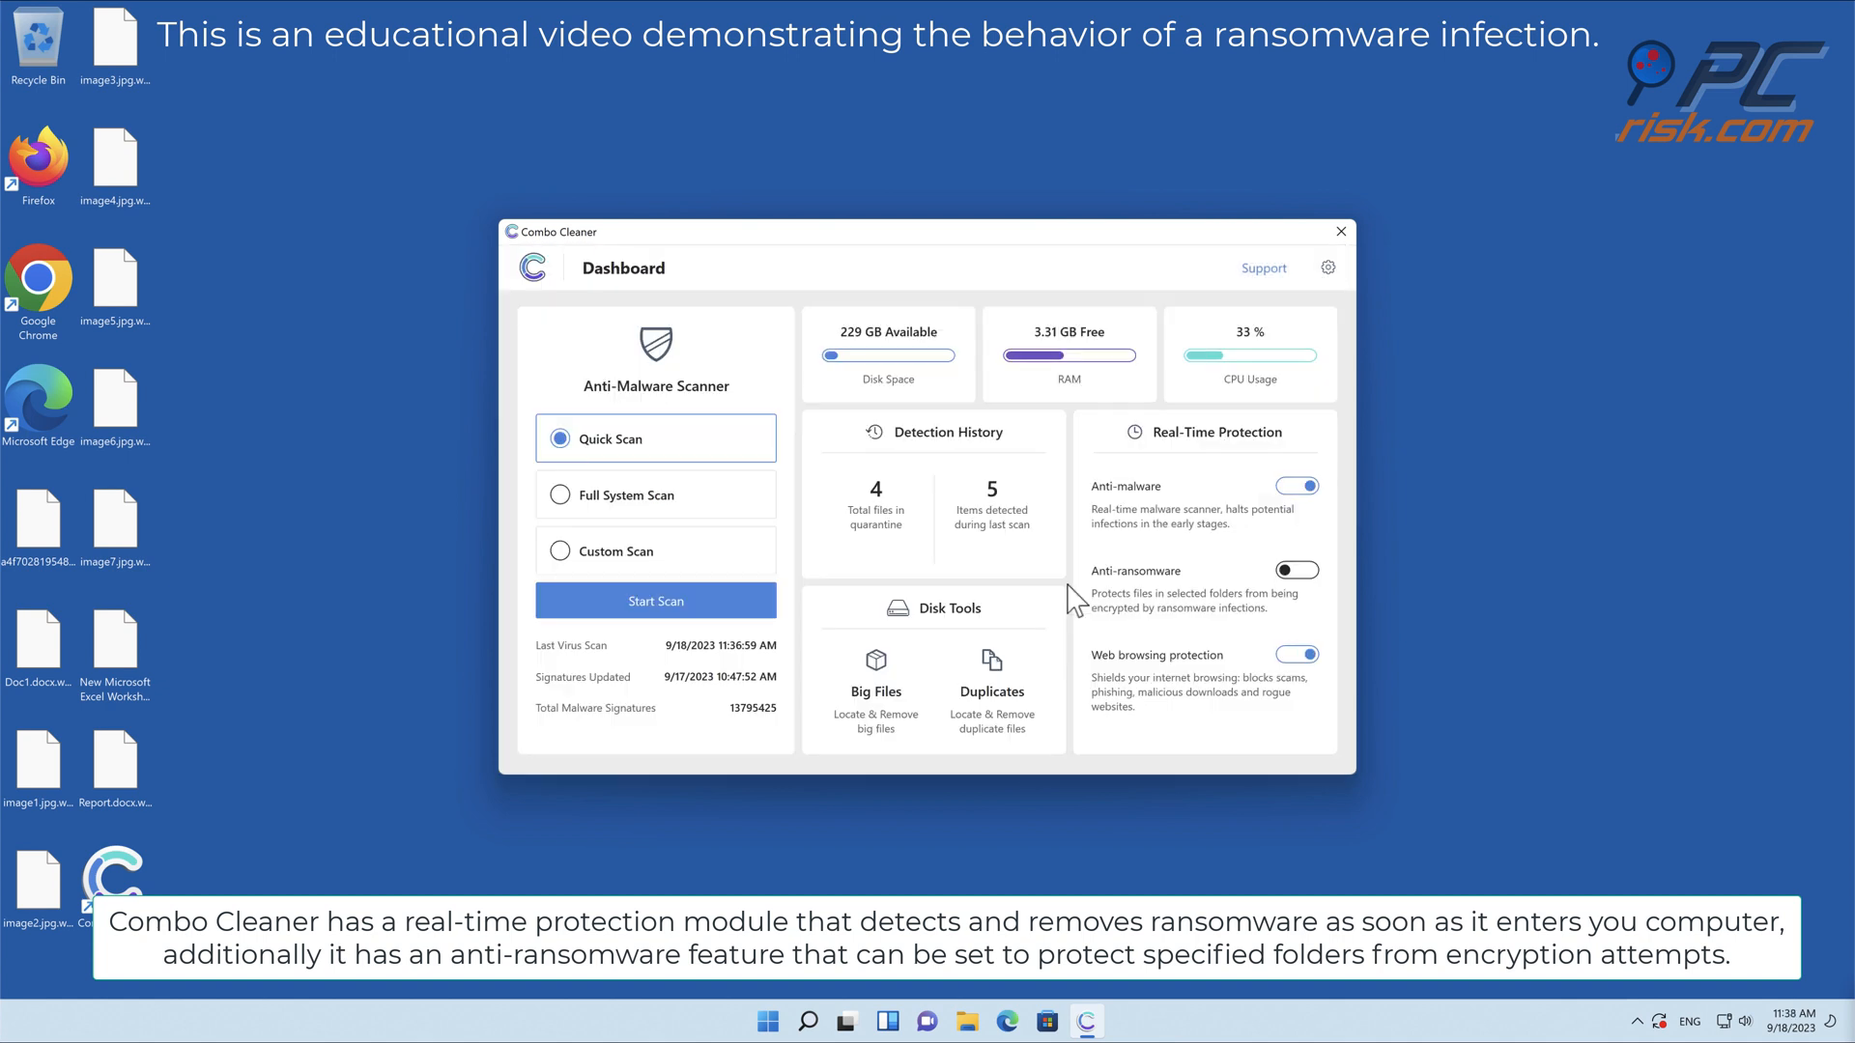
{"action": "left_click", "coordinate": [1291, 573]}
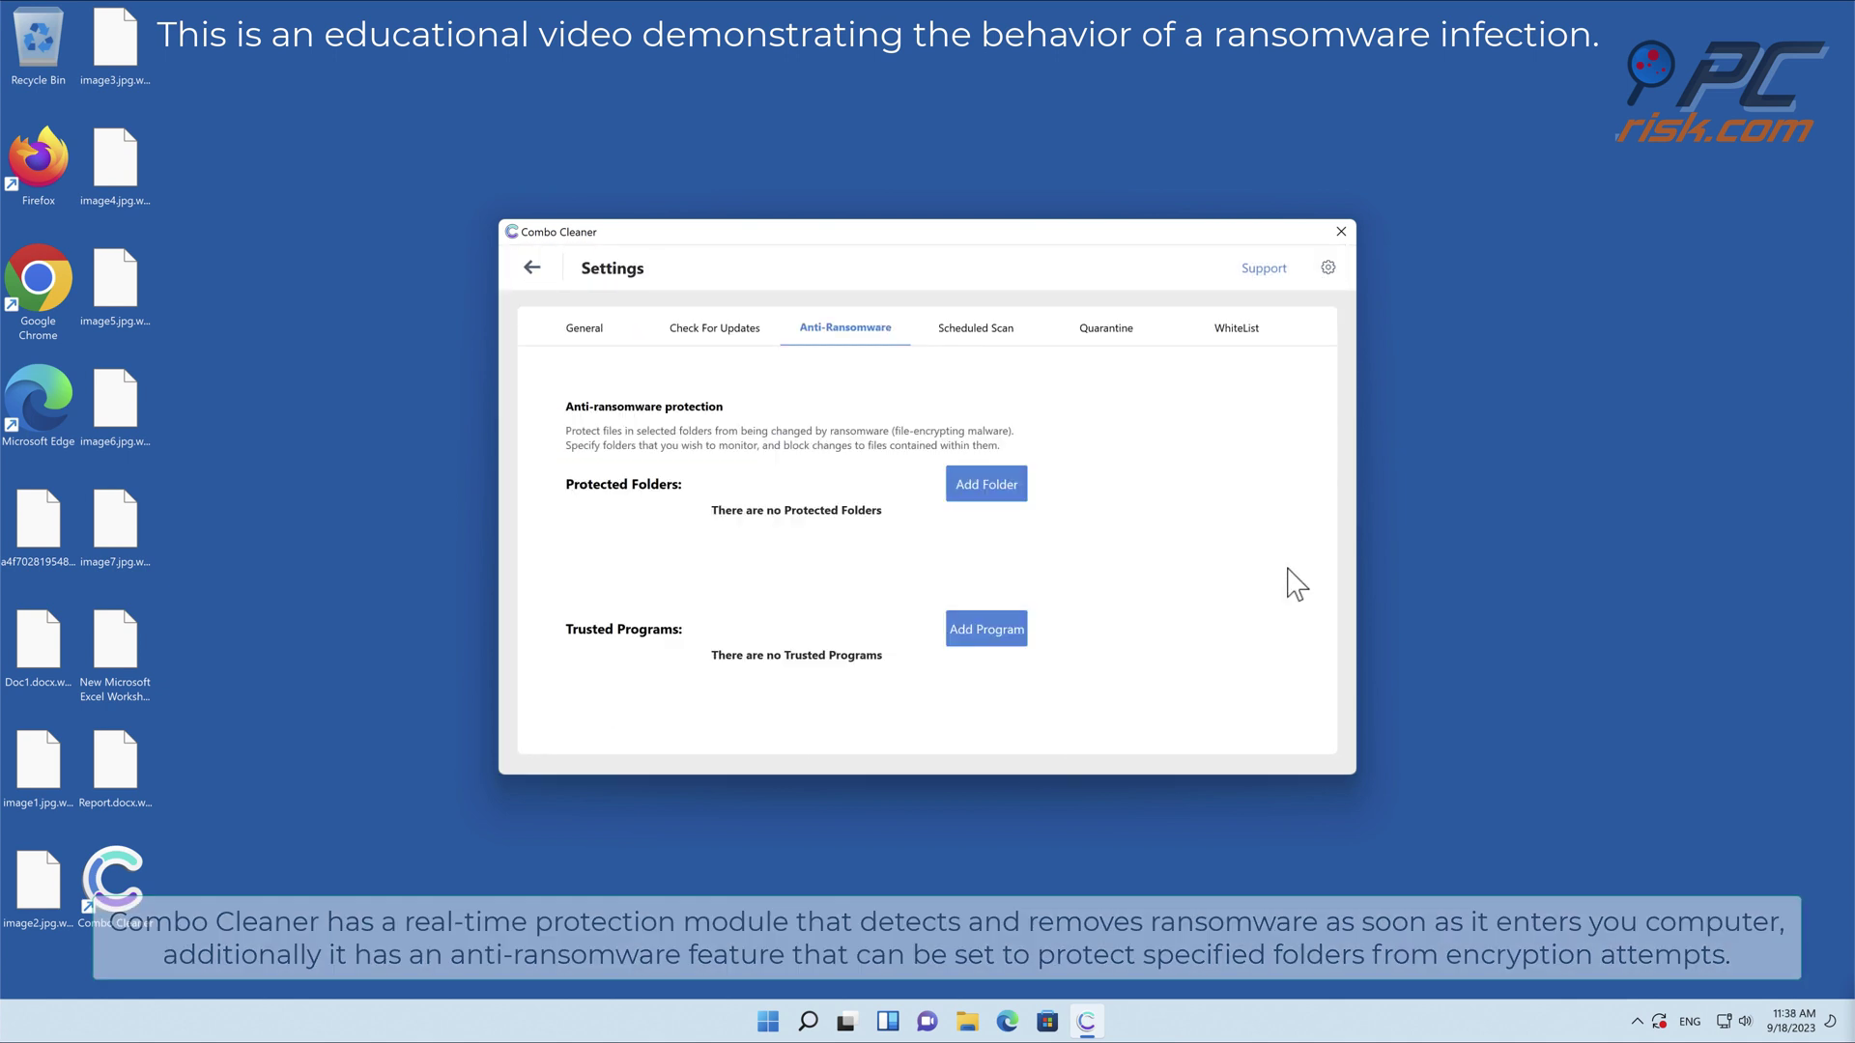
{"action": "left_click", "coordinate": [985, 482]}
{"action": "left_click", "coordinate": [952, 698]}
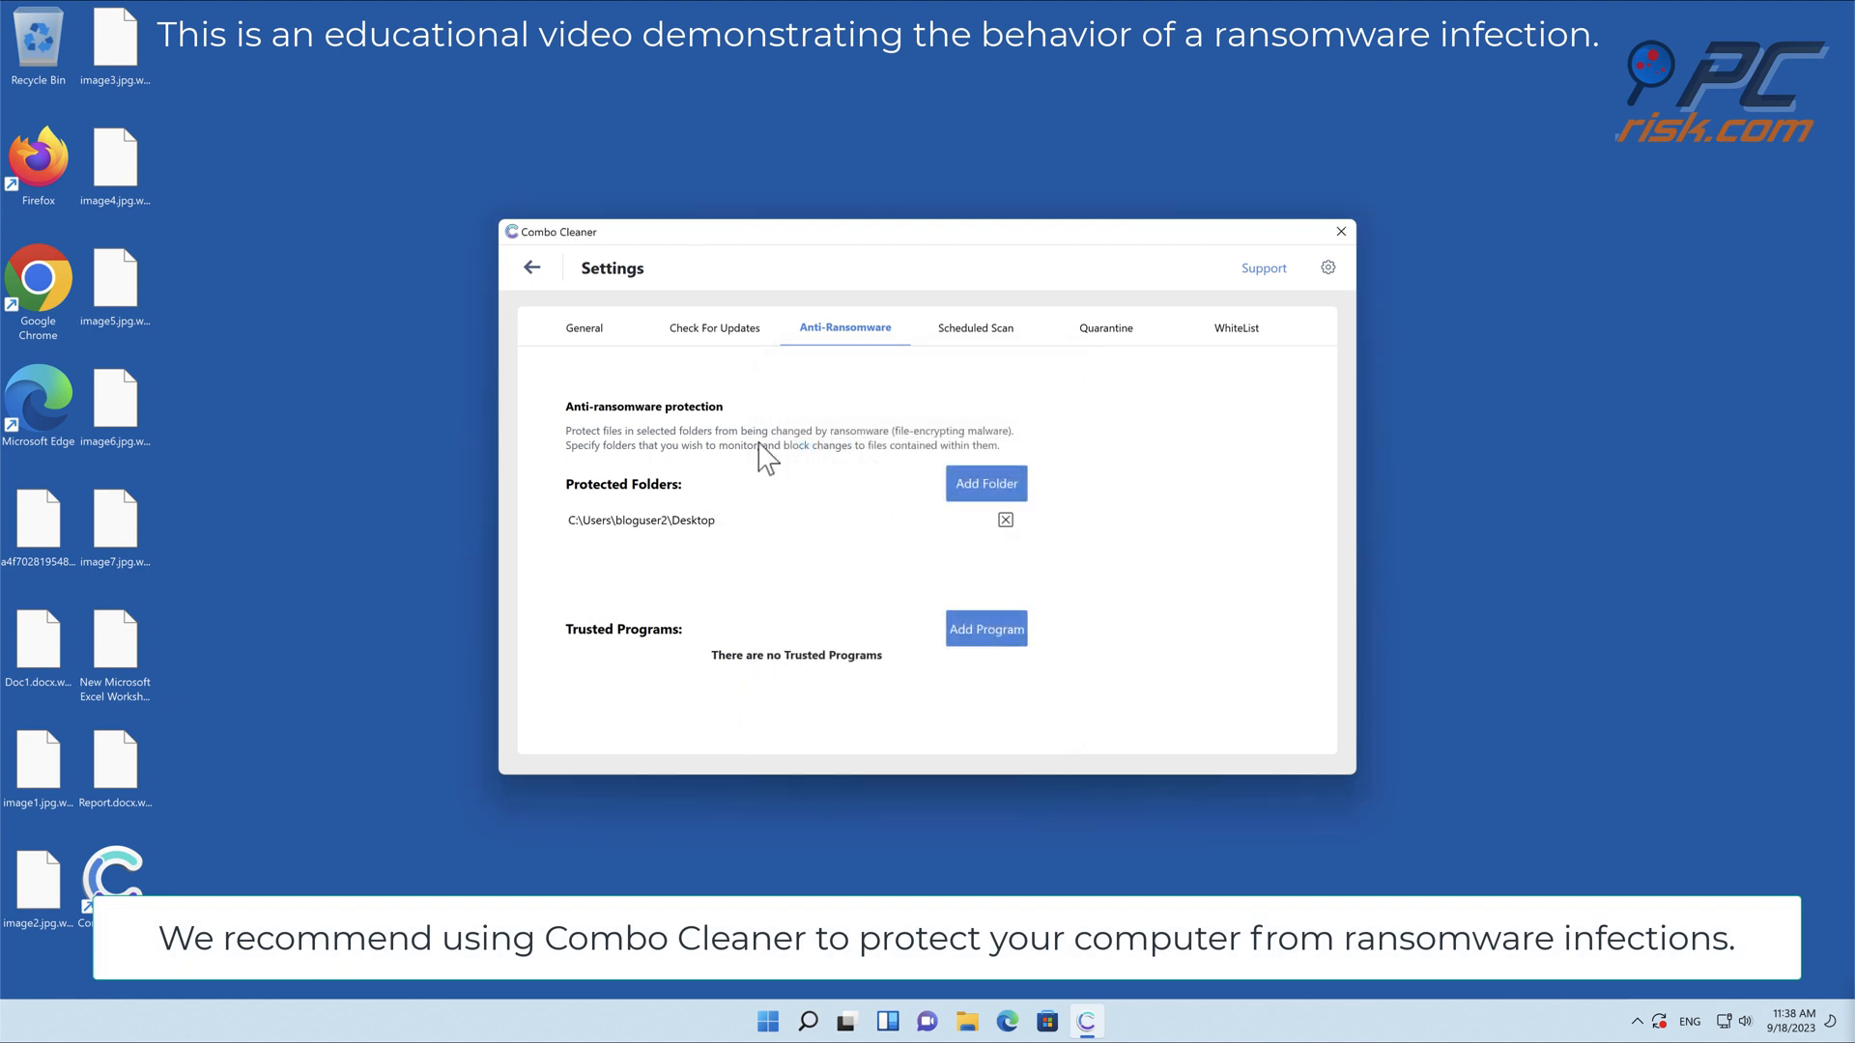
- Return to the dashboard and close Combo Cleaner
{"action": "left_click", "coordinate": [532, 270]}
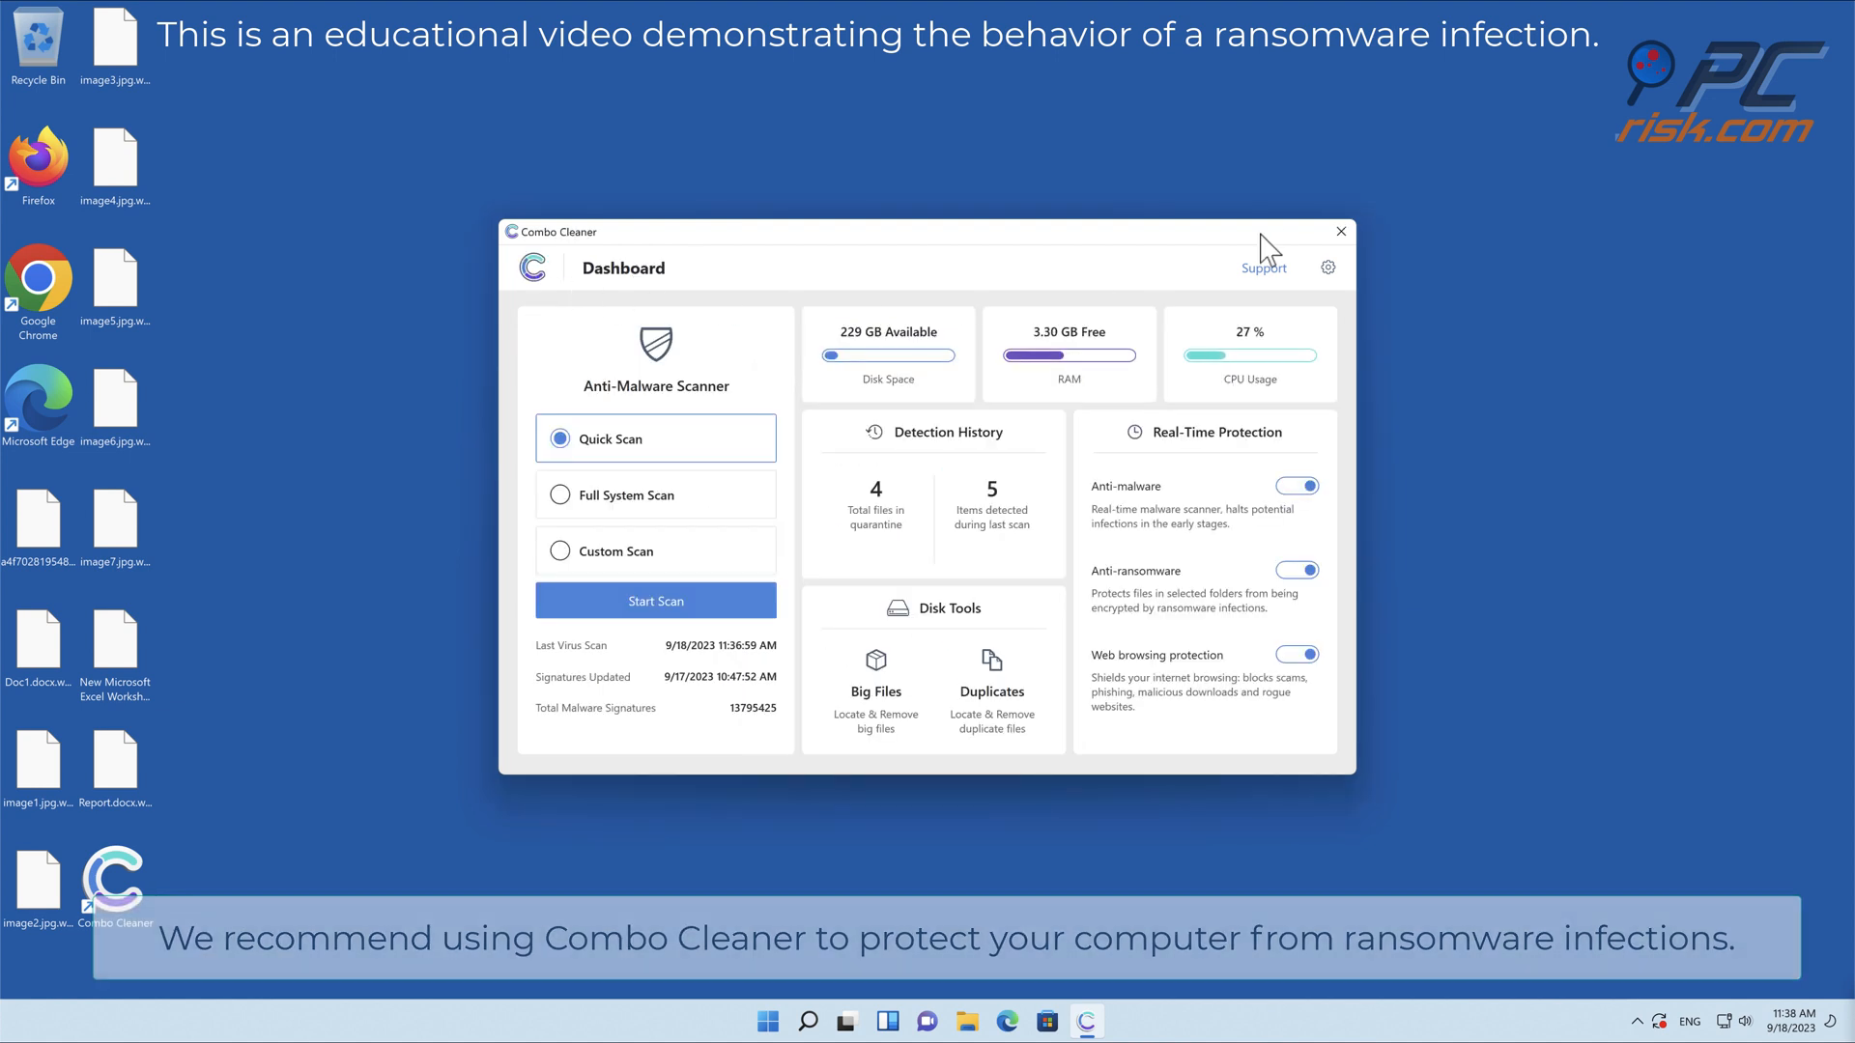
{"action": "left_click", "coordinate": [1340, 232]}
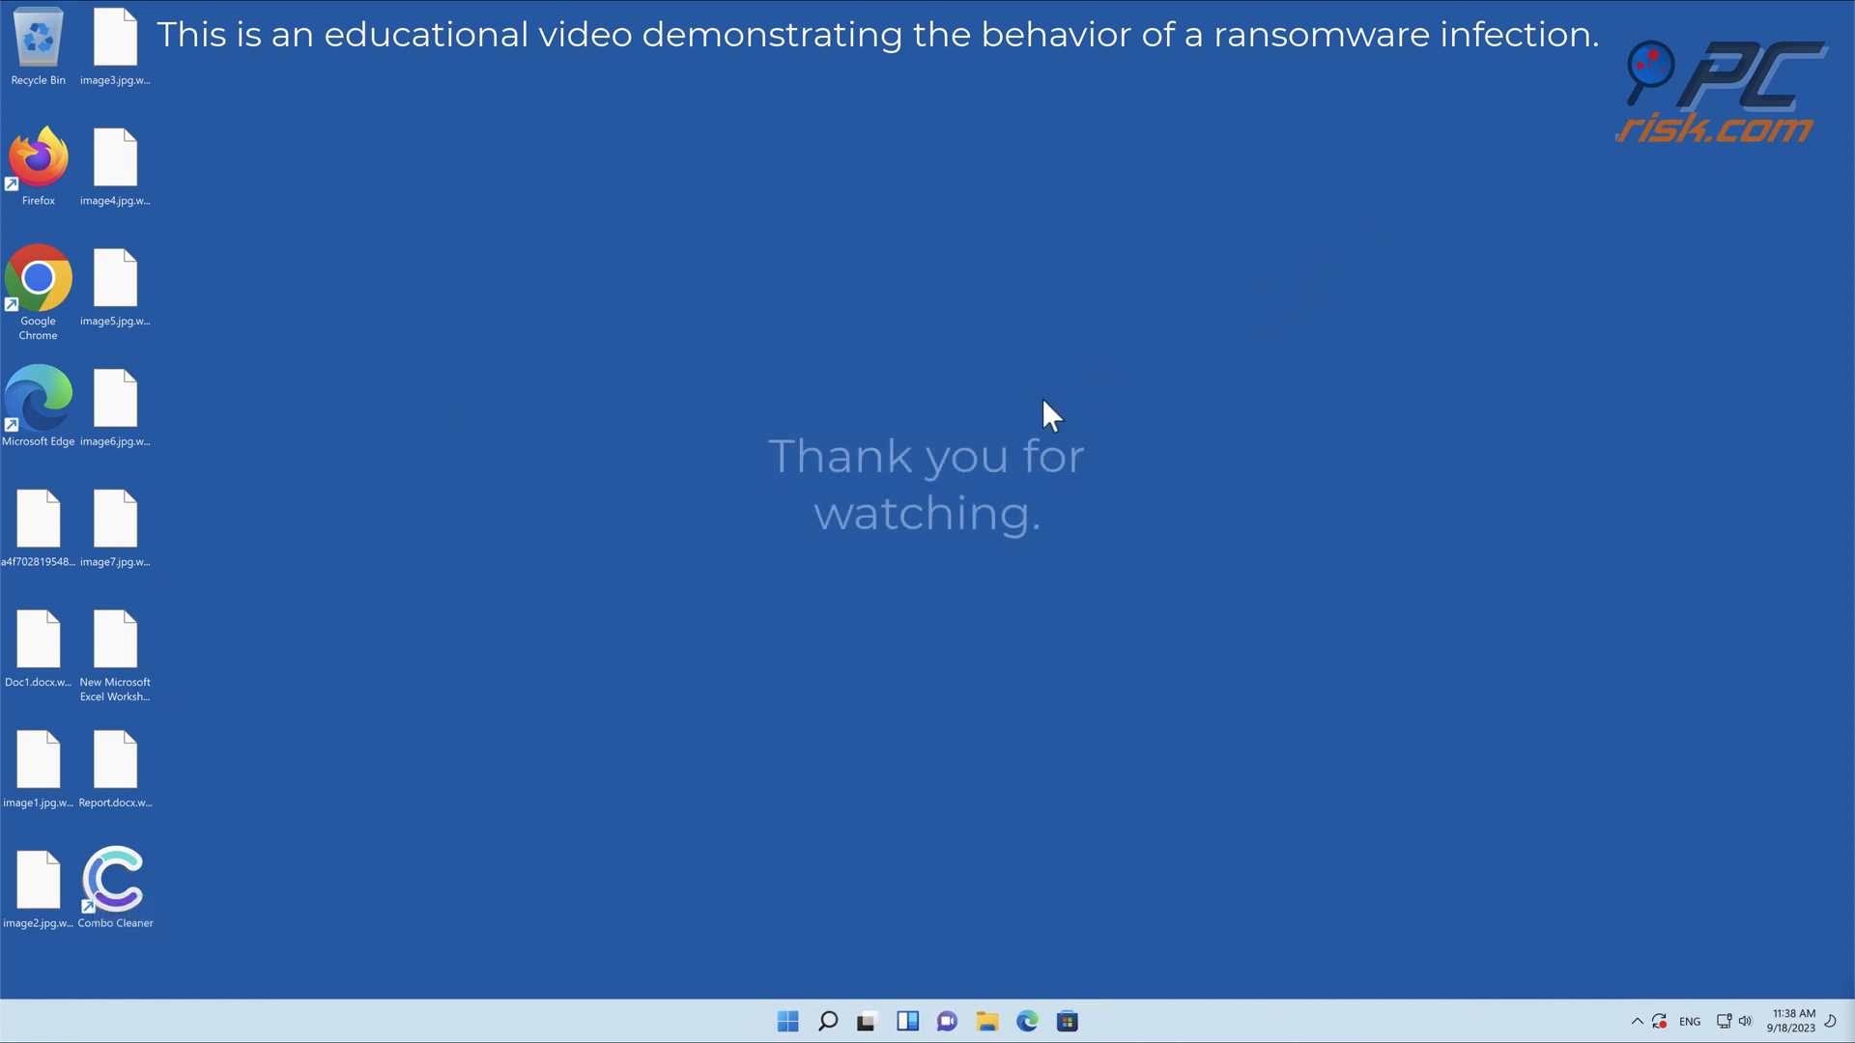